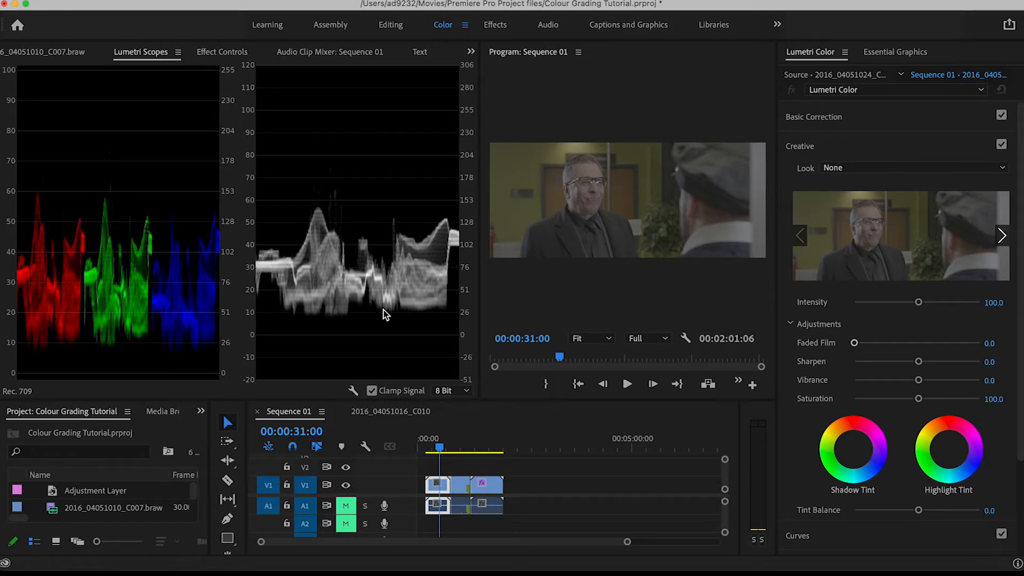
# Switch to the Assembly workspace and move the playhead of Sequence 01 to 00:00:34:00
pyautogui.click(323, 26)
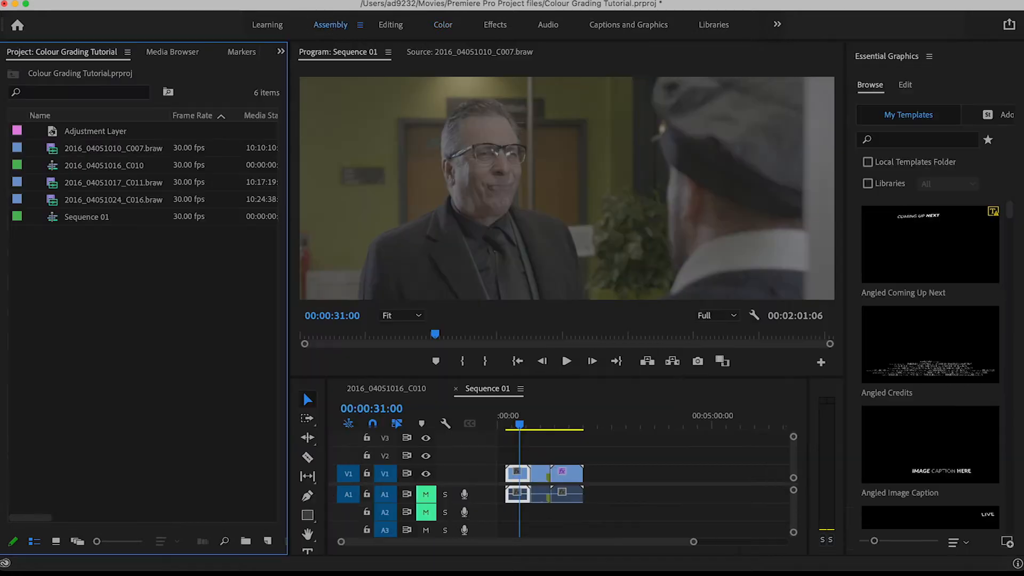
pyautogui.click(322, 28)
pyautogui.moveTo(520, 426)
pyautogui.mouseDown()
pyautogui.moveTo(566, 427)
pyautogui.moveTo(523, 423)
pyautogui.mouseUp()
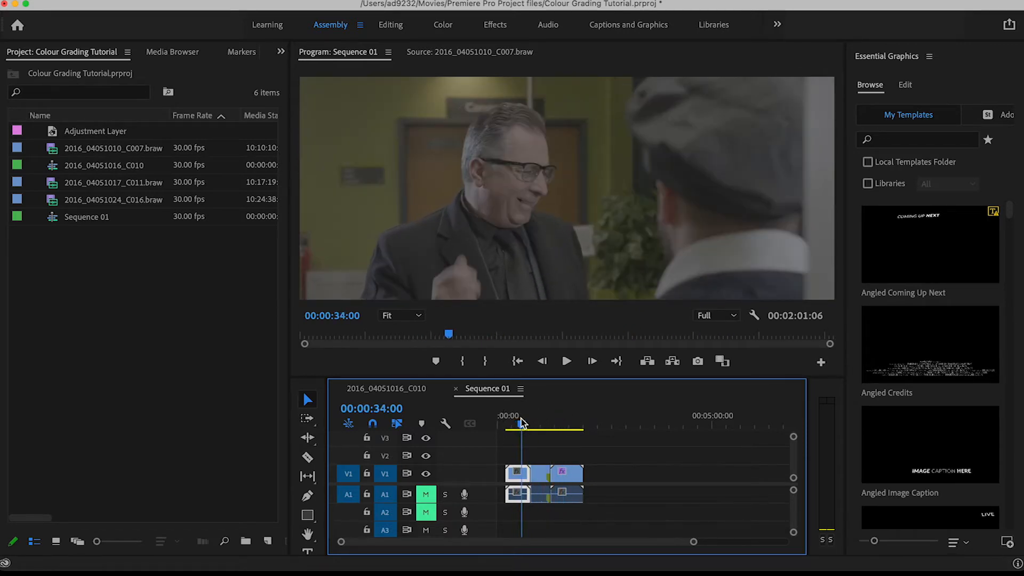
# Switch to the Color workspace and enlarge the Program monitor by narrowing the Lumetri Scopes area
pyautogui.click(442, 29)
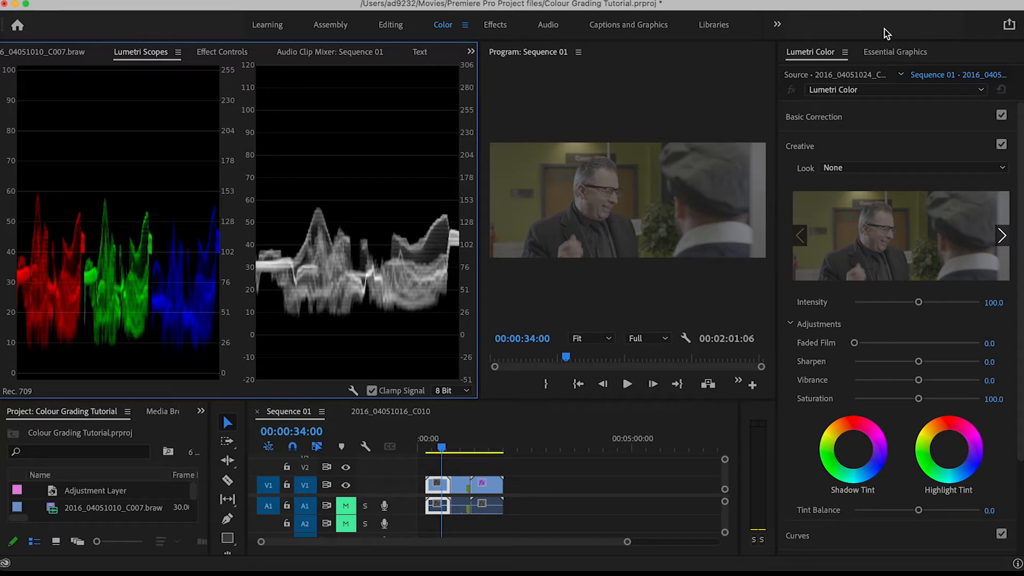
pyautogui.click(478, 140)
pyautogui.click(479, 139)
pyautogui.moveTo(480, 139); pyautogui.dragTo(311, 148)
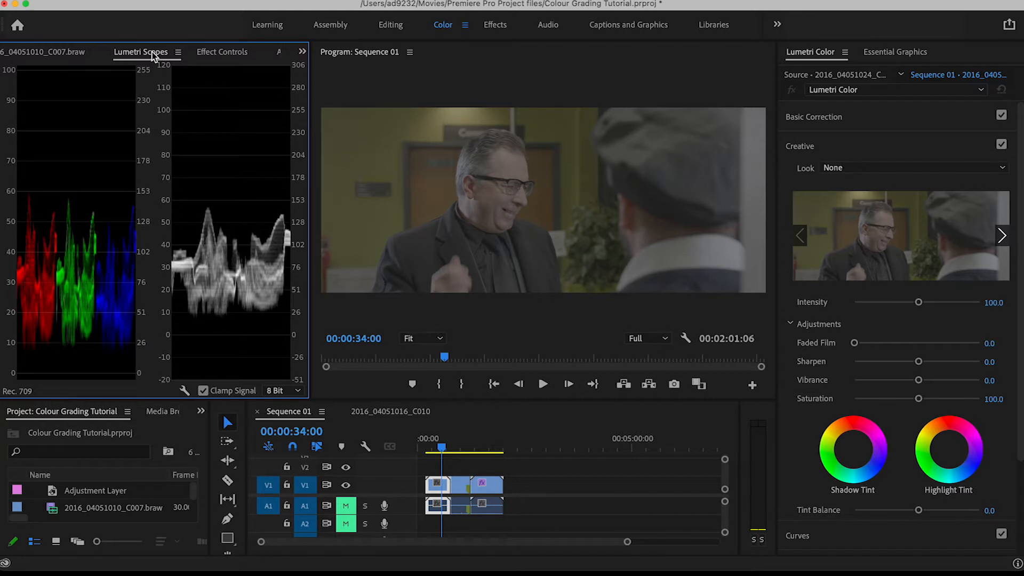
pyautogui.moveTo(310, 107); pyautogui.dragTo(359, 109)
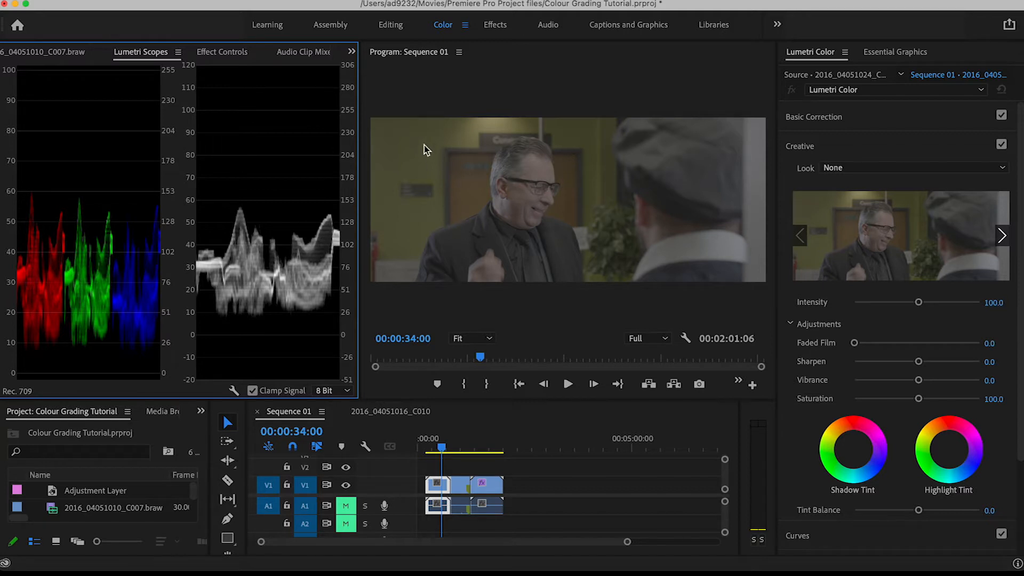
pyautogui.click(626, 87)
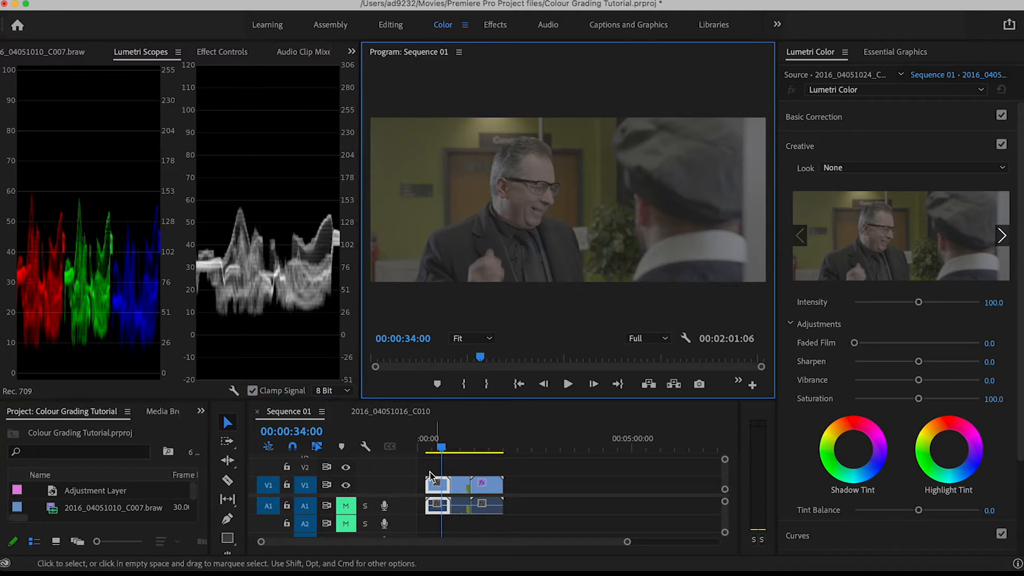
# Move the playhead to 00:01:36:00 in the last clip and collapse the Creative section of Lumetri Color
pyautogui.click(454, 446)
pyautogui.moveTo(455, 444); pyautogui.dragTo(488, 449)
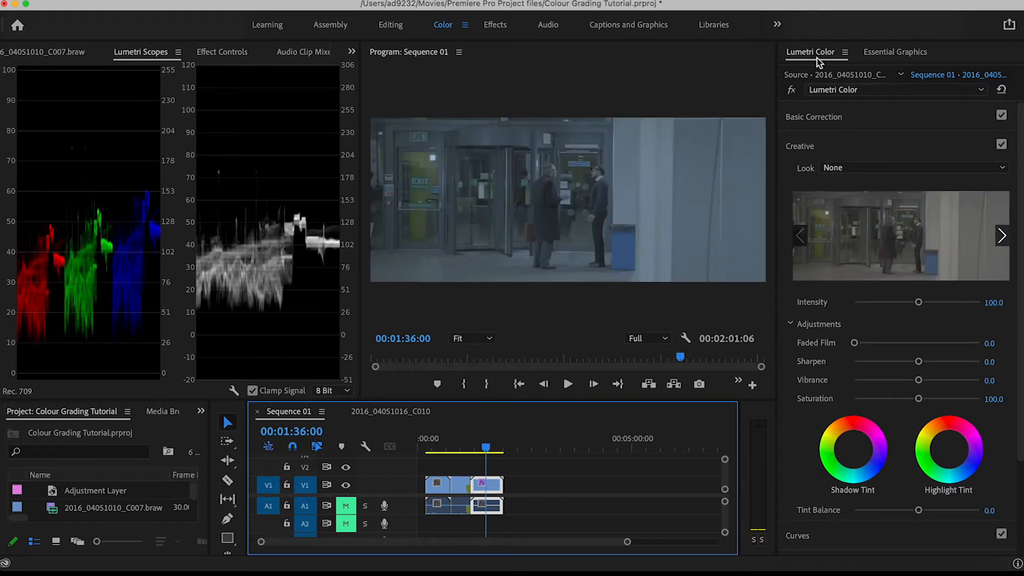
pyautogui.click(814, 148)
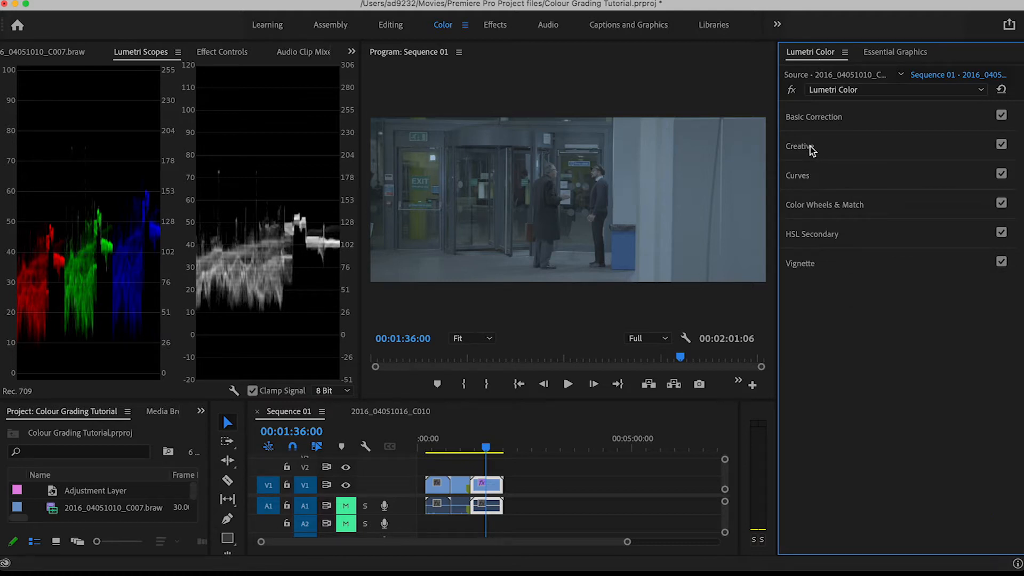
# Move the playhead to 00:00:31:00 in the first clip of the sequence
pyautogui.moveTo(432, 447); pyautogui.dragTo(440, 451)
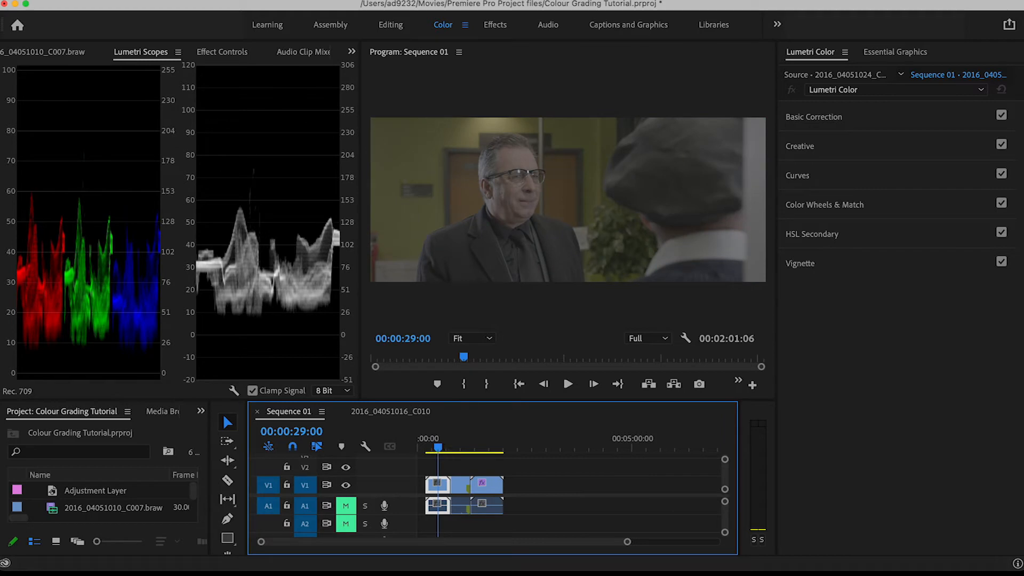
pyautogui.moveTo(439, 450); pyautogui.dragTo(437, 450)
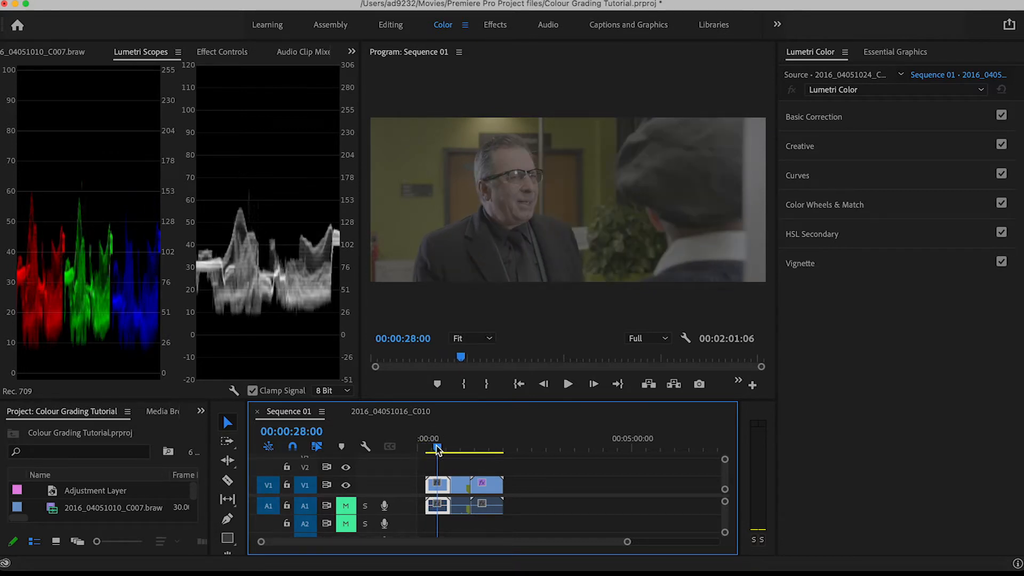
pyautogui.moveTo(437, 450); pyautogui.dragTo(439, 450)
pyautogui.click(274, 248)
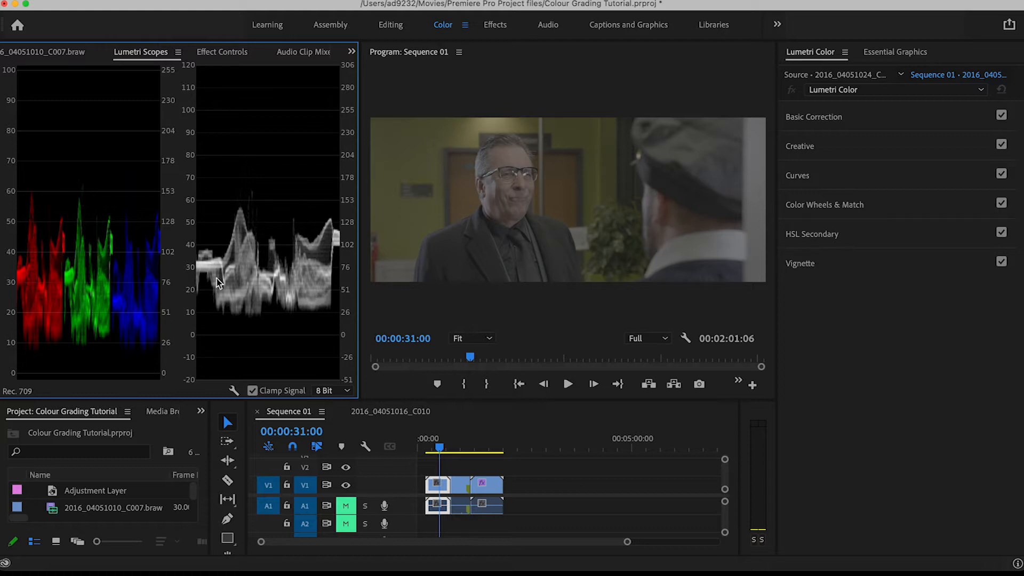
# Lower the first clip's Shadows to -38.6 and Blacks to -20.5 in Basic Correction
pyautogui.click(819, 118)
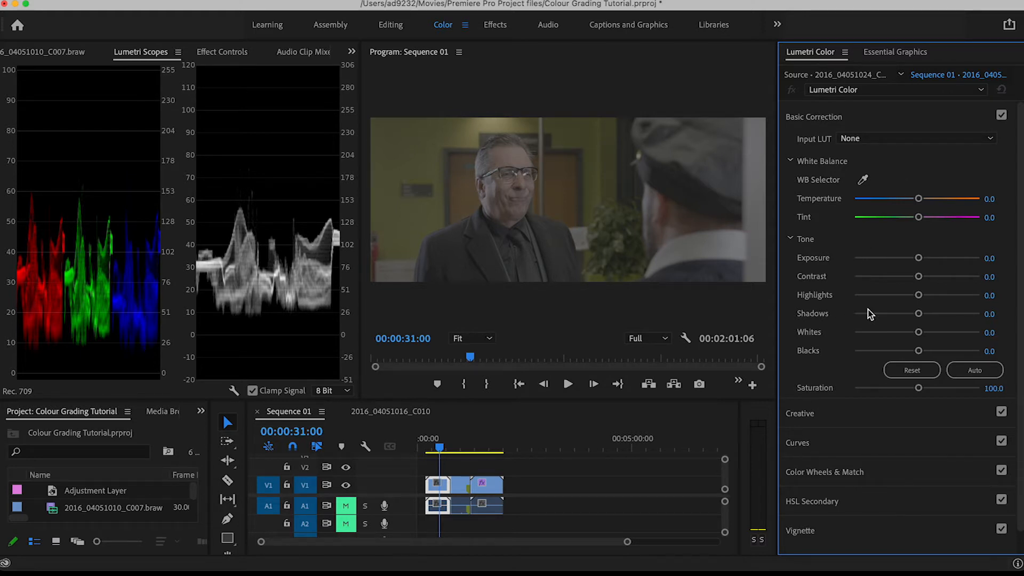
pyautogui.click(918, 315)
pyautogui.moveTo(919, 319); pyautogui.dragTo(892, 318)
pyautogui.moveTo(918, 351)
pyautogui.mouseDown()
pyautogui.moveTo(888, 351)
pyautogui.moveTo(904, 351)
pyautogui.mouseUp()
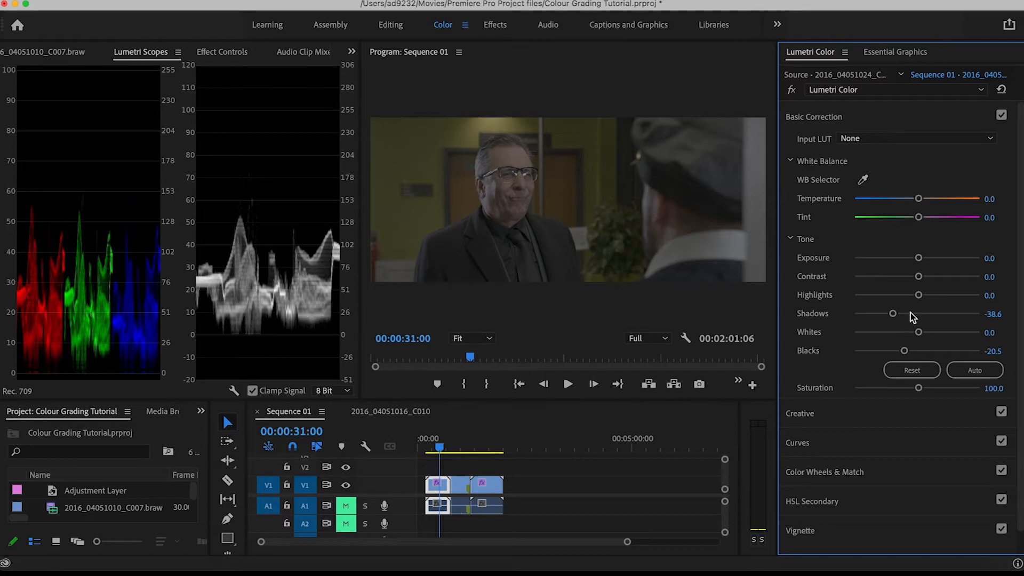
# Raise the first clip's Highlights to 100 and Whites to 87.5, and lower Shadows to -54.5 and Blacks to -31.8
pyautogui.moveTo(918, 297); pyautogui.dragTo(966, 296)
pyautogui.moveTo(918, 331); pyautogui.dragTo(947, 333)
pyautogui.moveTo(968, 297); pyautogui.dragTo(979, 295)
pyautogui.moveTo(948, 332); pyautogui.dragTo(972, 334)
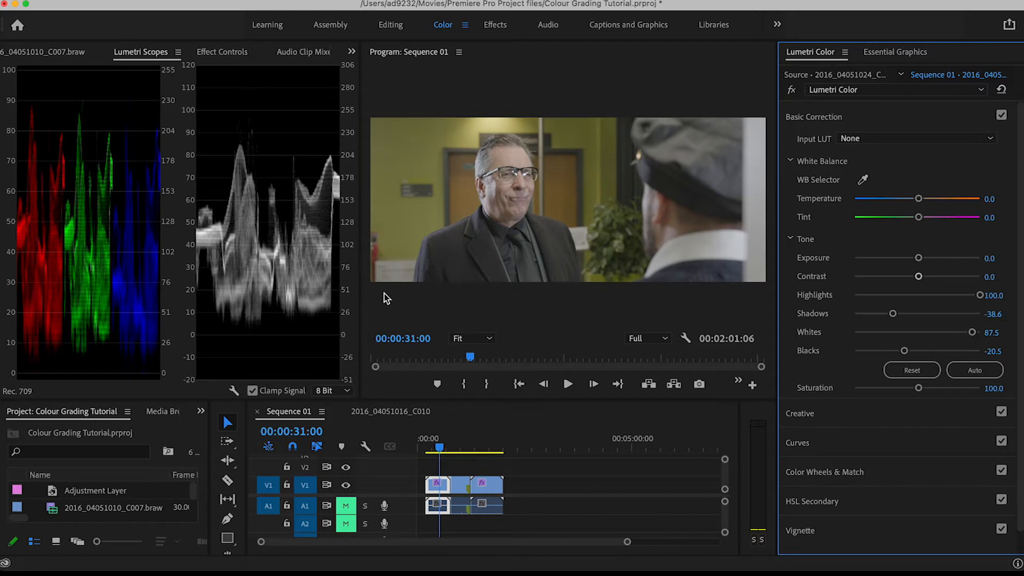
pyautogui.moveTo(893, 314); pyautogui.dragTo(883, 315)
pyautogui.moveTo(905, 352); pyautogui.dragTo(897, 354)
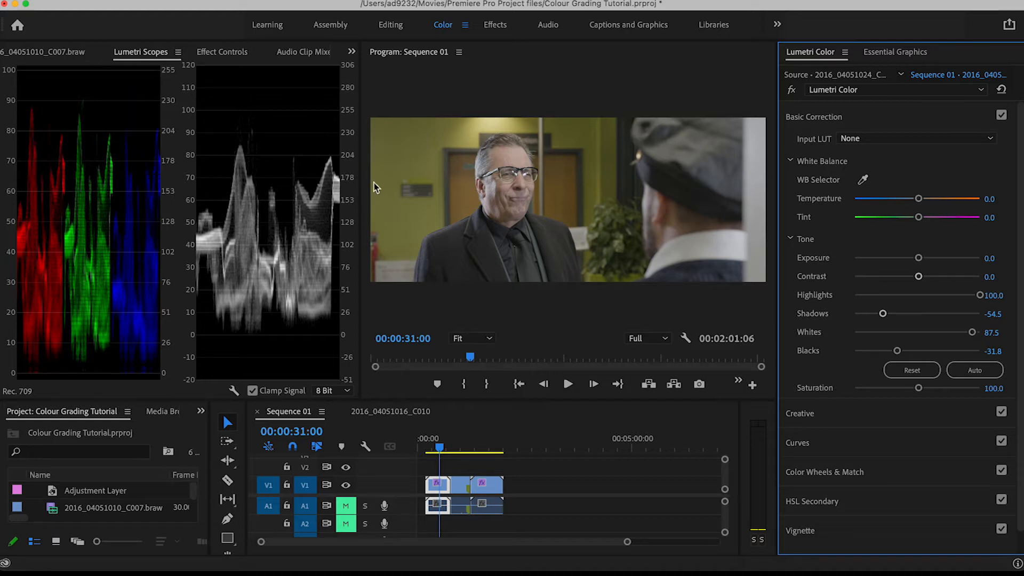
# Bypass and re-enable the Lumetri Color effect repeatedly to compare the first clip before and after the tone correction
pyautogui.click(791, 91)
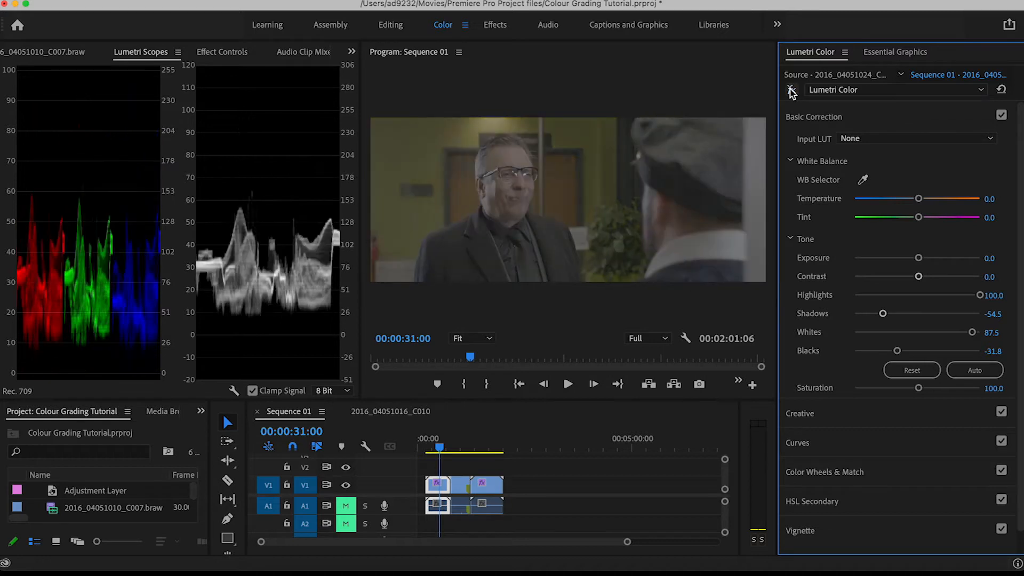
pyautogui.click(791, 90)
pyautogui.click(792, 91)
pyautogui.click(792, 91)
pyautogui.click(792, 91)
pyautogui.click(792, 90)
pyautogui.click(792, 91)
pyautogui.click(791, 91)
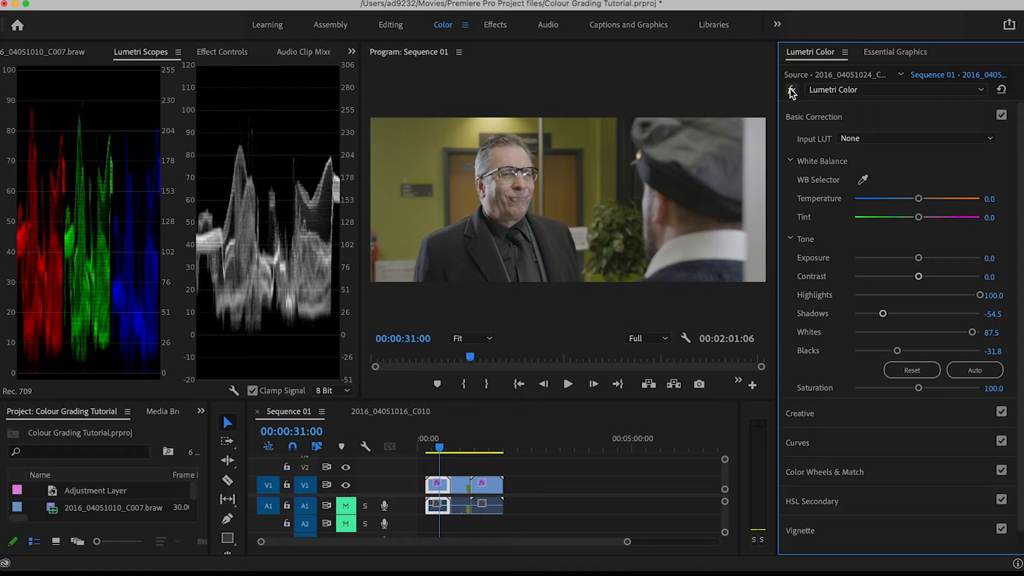
# Reset the first clip's Lumetri Color effect and expand the RGB Curves in place of Basic Correction
pyautogui.click(1001, 94)
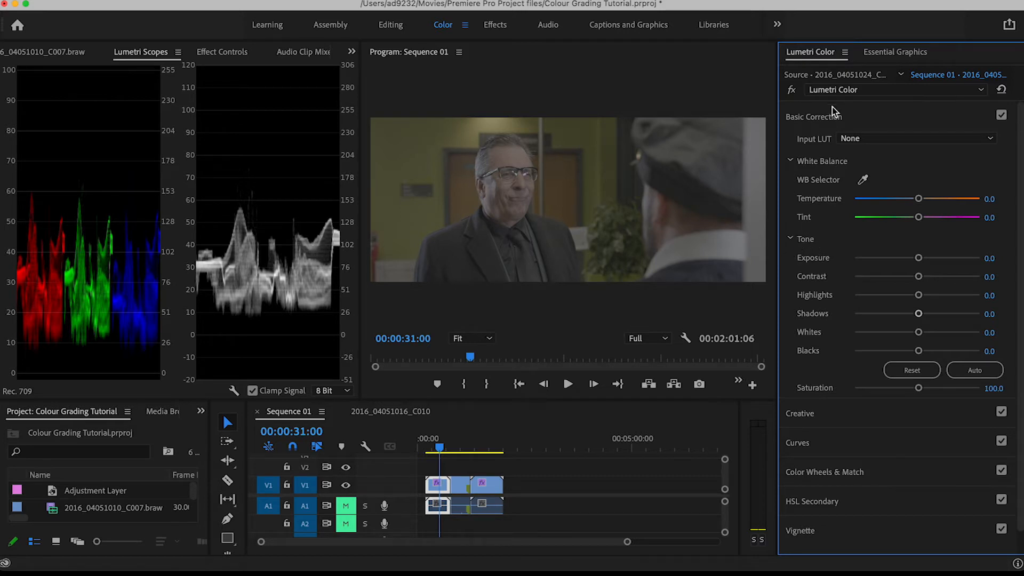
pyautogui.click(816, 117)
pyautogui.click(819, 178)
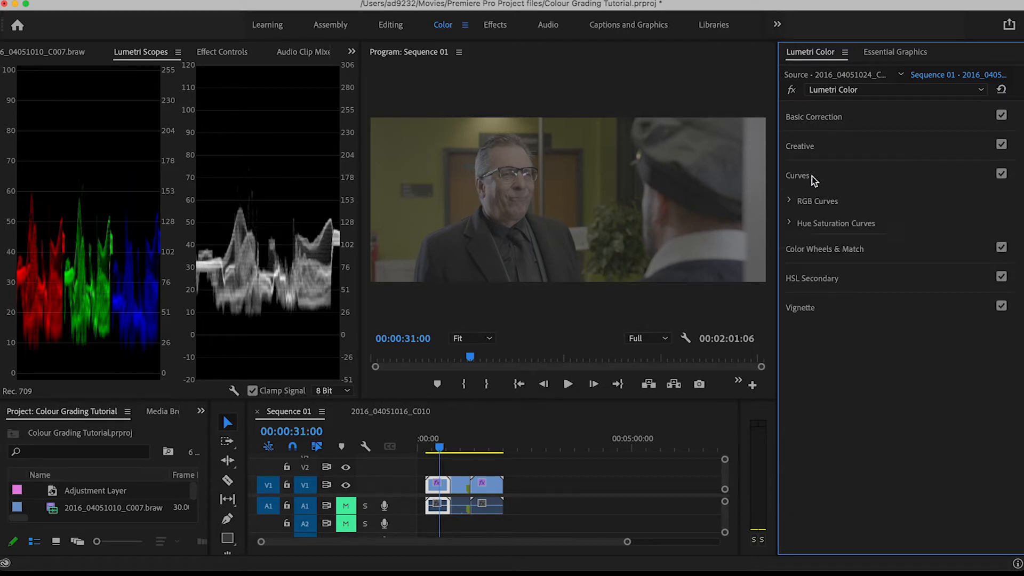
pyautogui.click(789, 201)
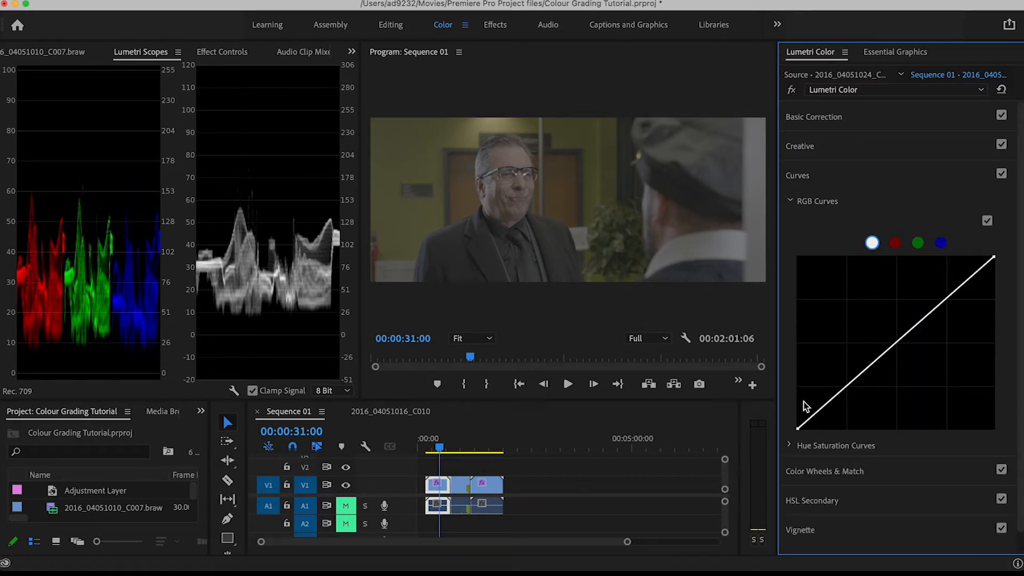
# Shape the white RGB curve into an S by lowering a shadow point and raising a highlight point
pyautogui.moveTo(812, 421)
pyautogui.mouseDown()
pyautogui.moveTo(824, 419)
pyautogui.moveTo(821, 411)
pyautogui.mouseUp()
pyautogui.moveTo(820, 410); pyautogui.dragTo(822, 422)
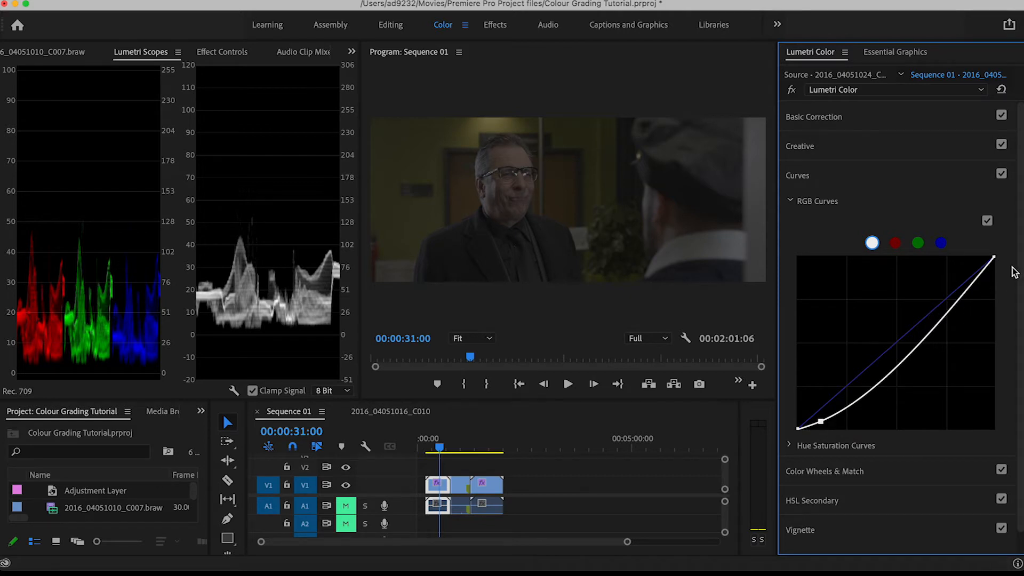
pyautogui.click(968, 290)
pyautogui.moveTo(968, 289); pyautogui.dragTo(959, 273)
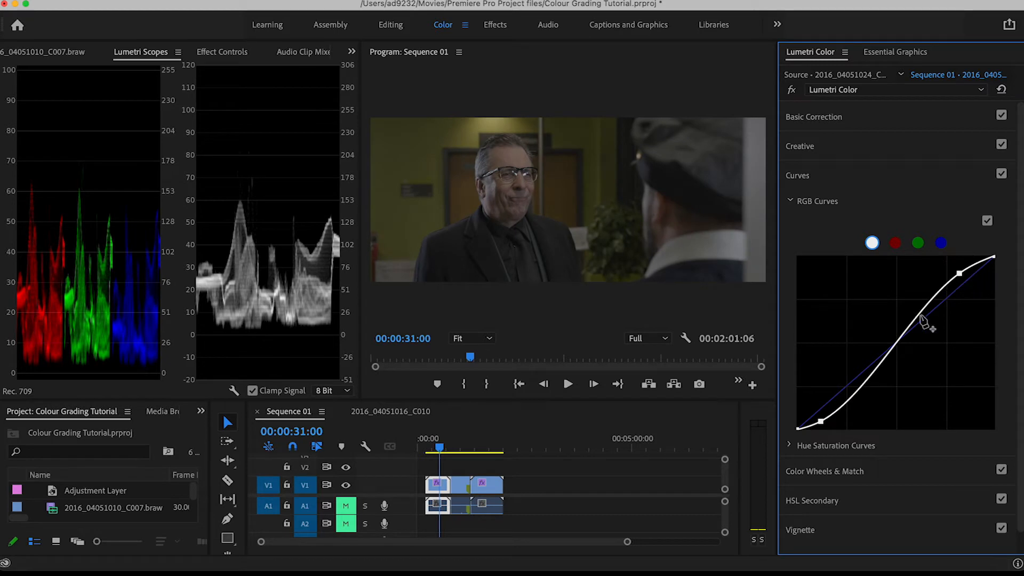
pyautogui.moveTo(822, 421); pyautogui.dragTo(831, 425)
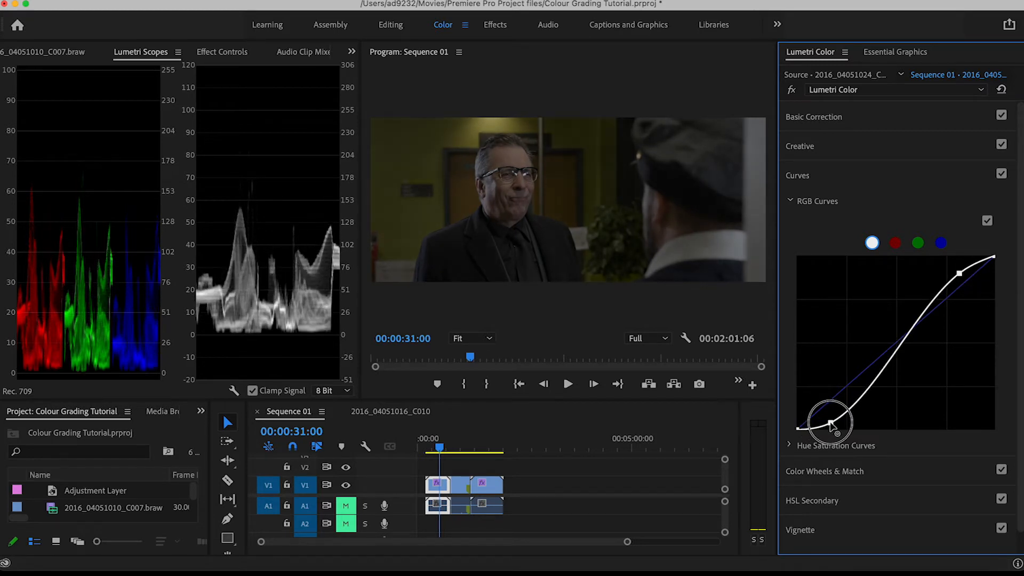
pyautogui.moveTo(959, 273); pyautogui.dragTo(948, 267)
pyautogui.moveTo(831, 424); pyautogui.dragTo(851, 411)
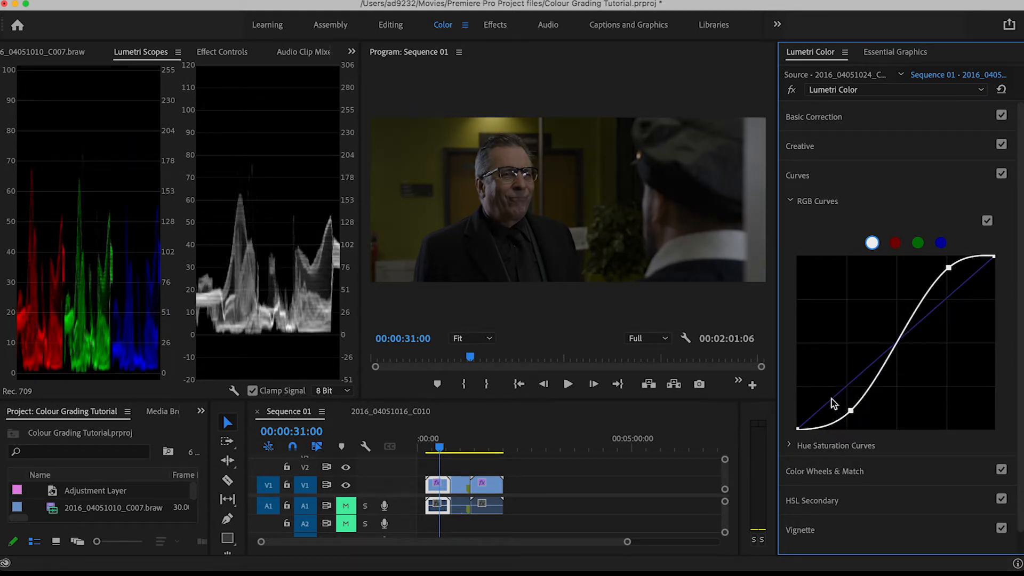
# Set the first clip's Exposure to 1.5 in Basic Correction and collapse the section
pyautogui.click(820, 121)
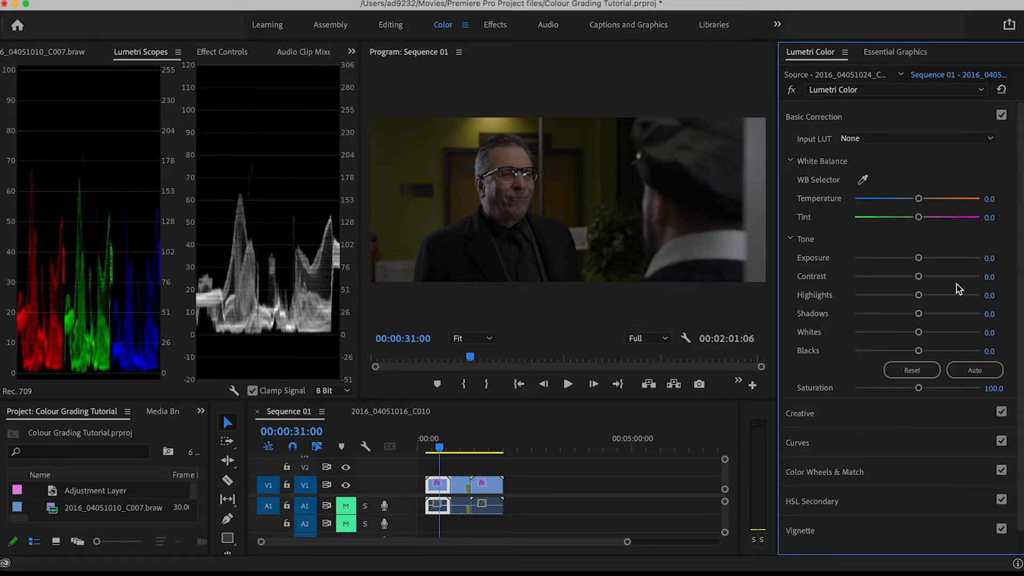
pyautogui.moveTo(918, 258); pyautogui.dragTo(936, 264)
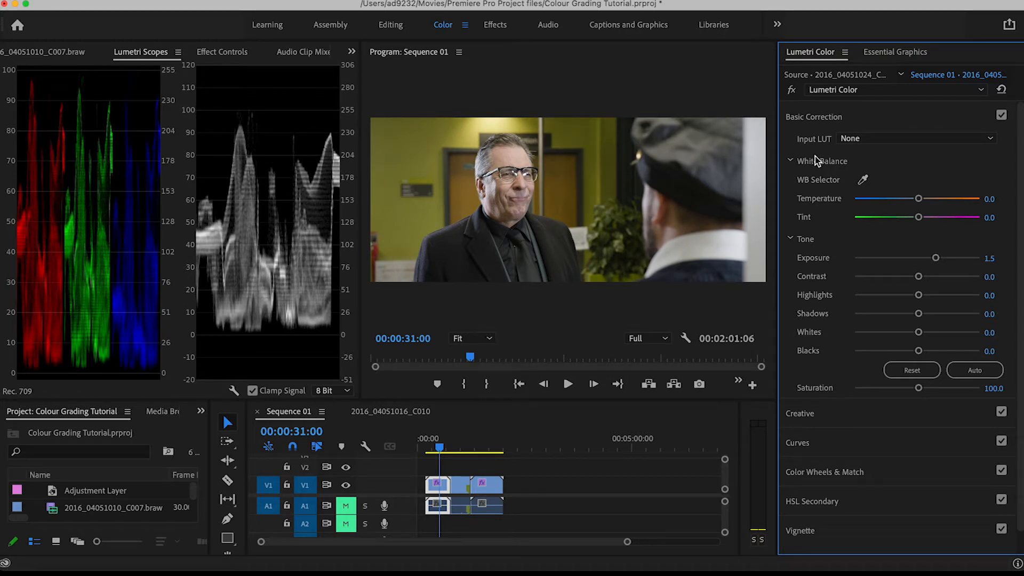
pyautogui.click(800, 118)
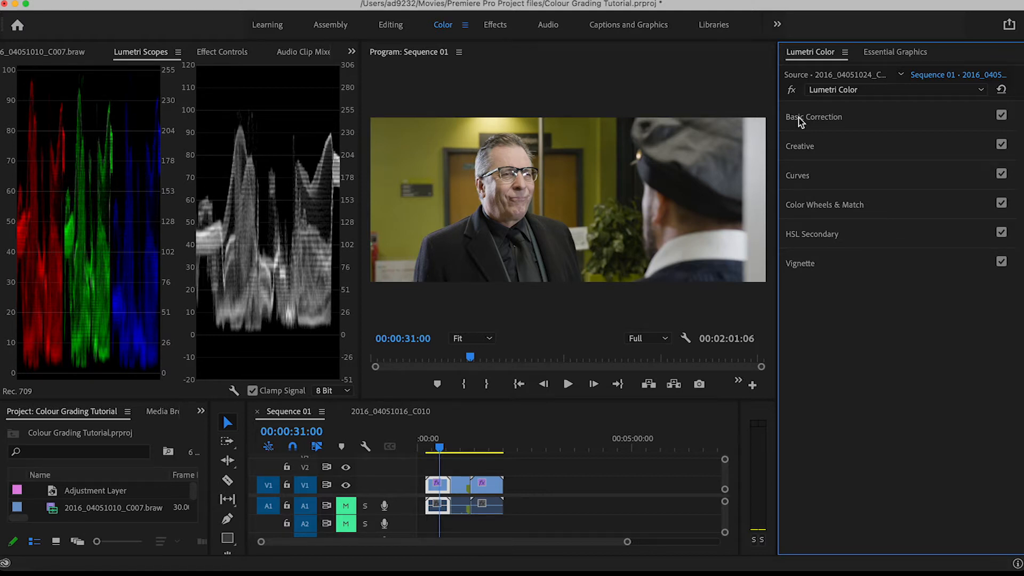
pyautogui.click(801, 117)
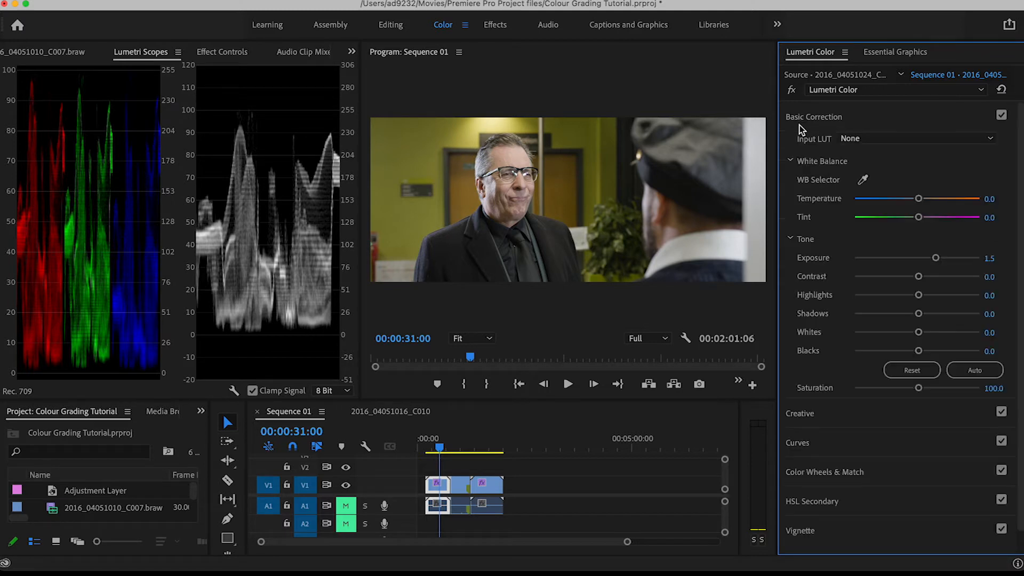
pyautogui.click(802, 116)
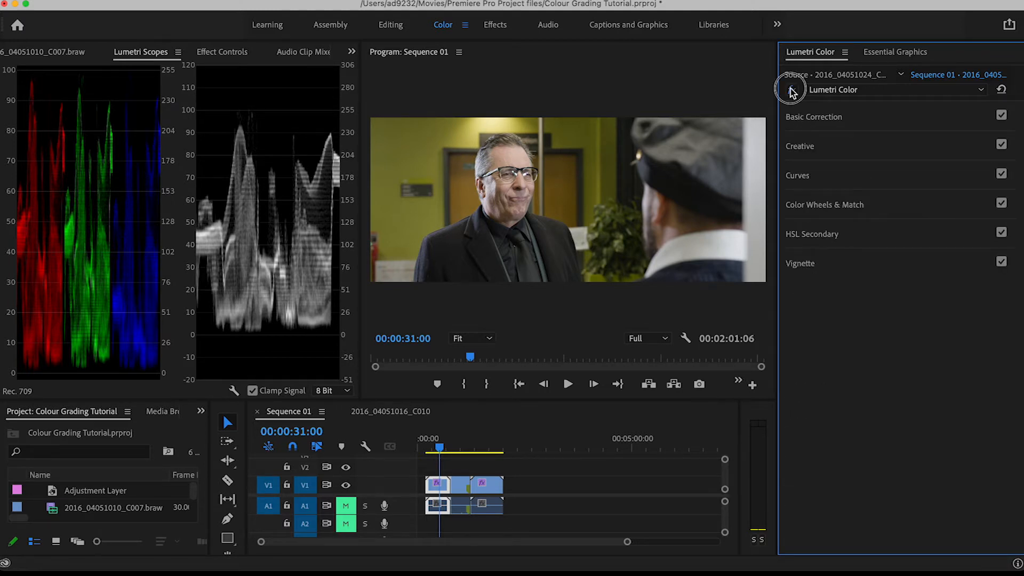
# Compare the first clip with and without its curve and exposure grade by toggling the effect bypass
pyautogui.click(791, 89)
pyautogui.click(792, 90)
pyautogui.click(791, 90)
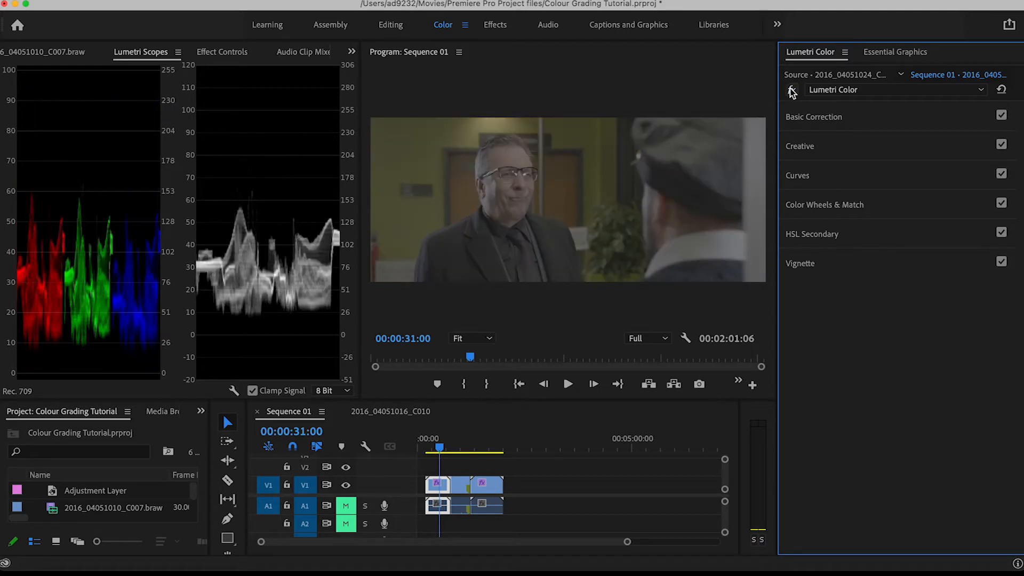
pyautogui.click(792, 89)
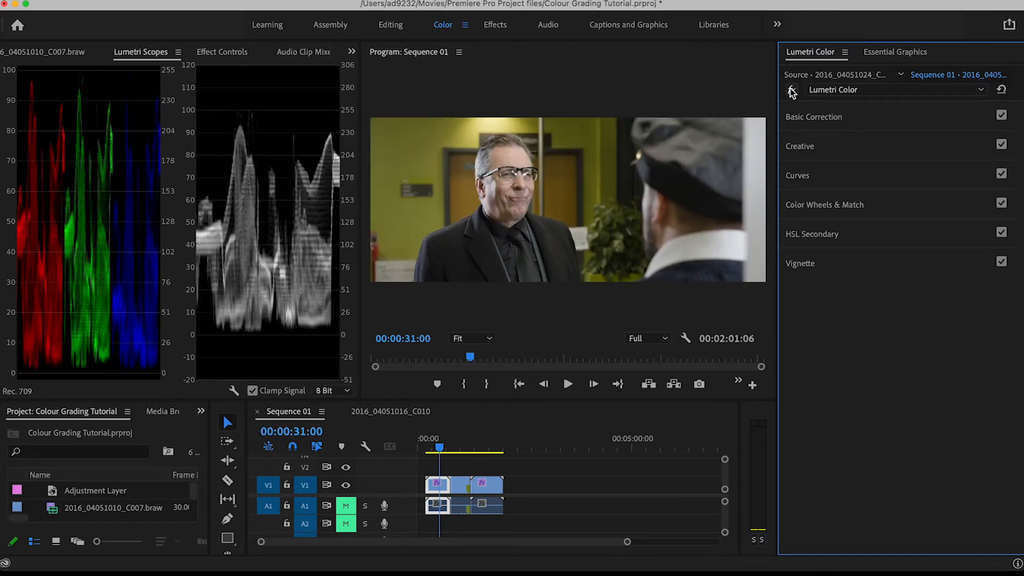
# White-balance the last clip by sampling the pale wall beside the entrance with the WB Selector, and view it at 00:01:38:00
pyautogui.moveTo(432, 450); pyautogui.dragTo(488, 448)
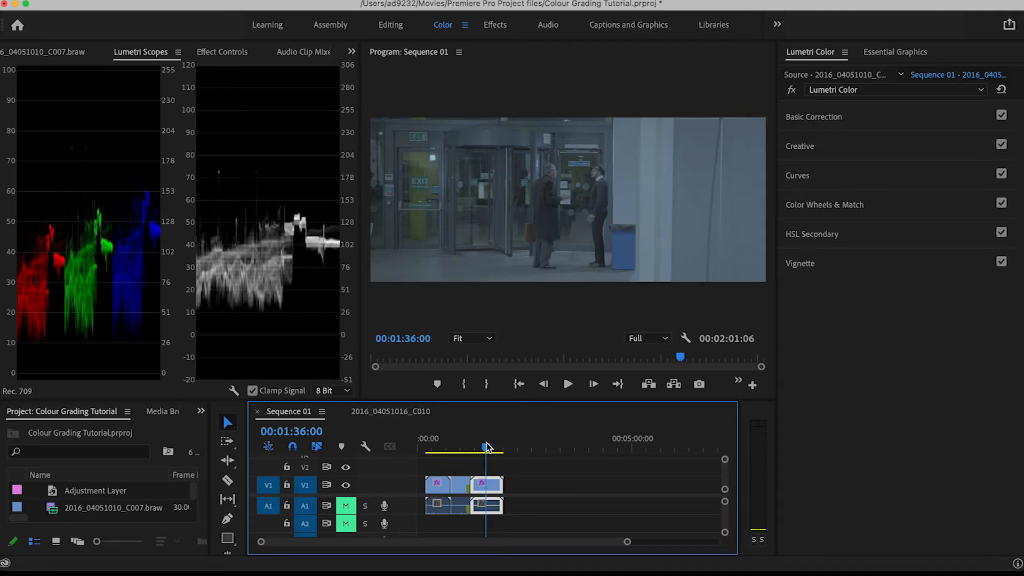
pyautogui.click(835, 118)
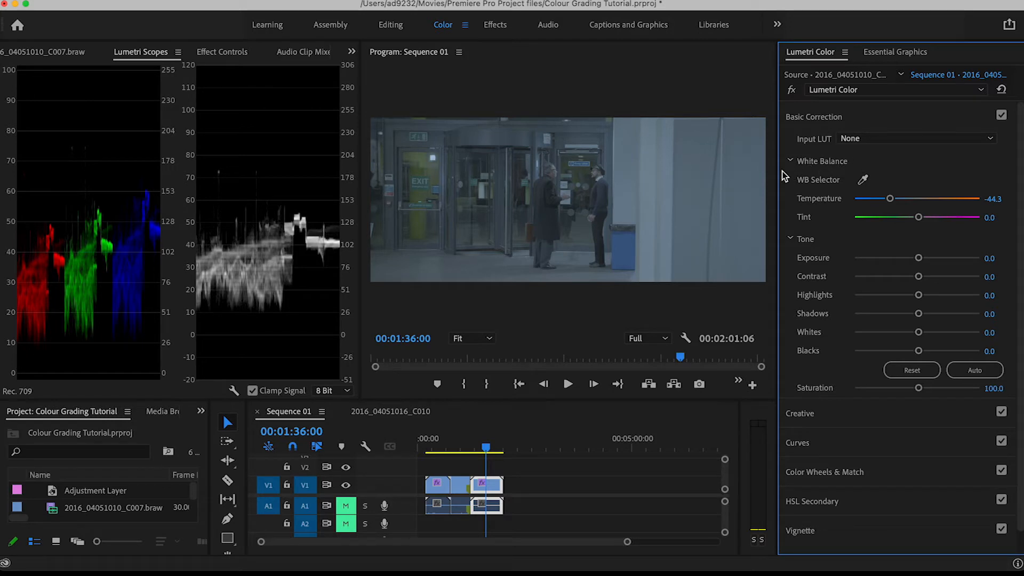
pyautogui.click(864, 180)
pyautogui.click(646, 165)
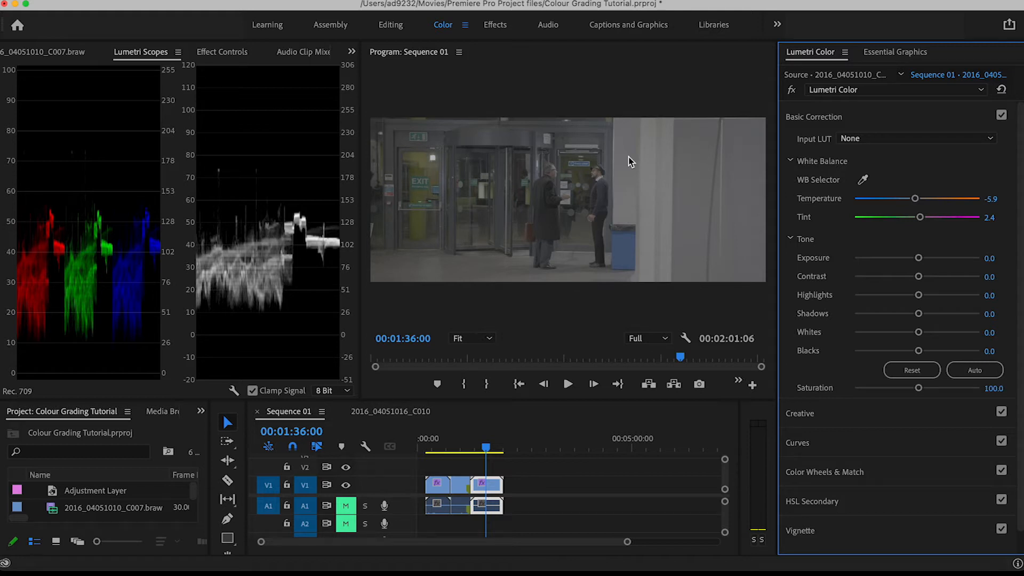
pyautogui.moveTo(485, 447)
pyautogui.mouseDown()
pyautogui.moveTo(432, 451)
pyautogui.moveTo(487, 451)
pyautogui.mouseUp()
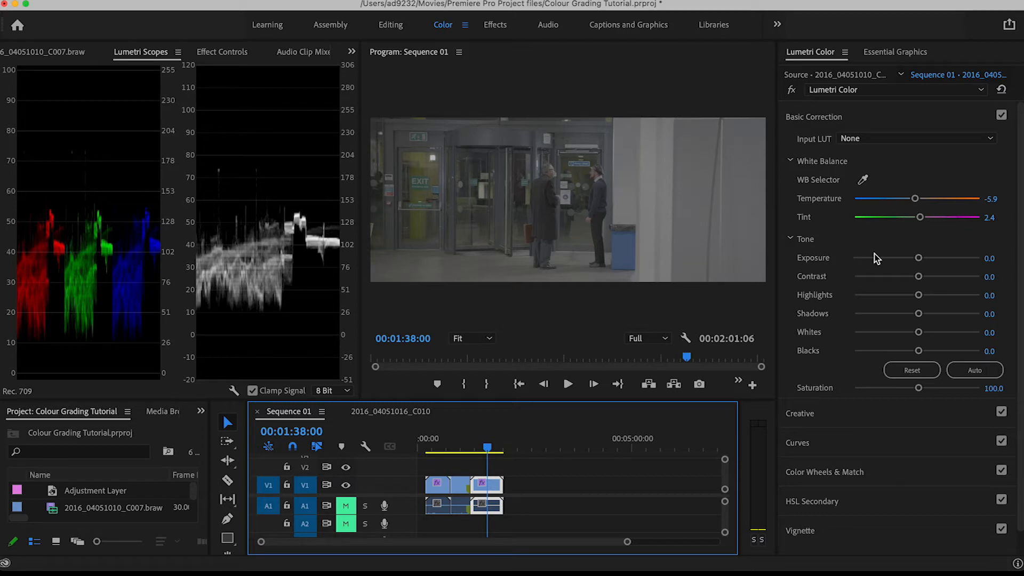
# Set the last clip's Exposure to 1.0 and Contrast to 98.9 in Basic Correction
pyautogui.moveTo(919, 259); pyautogui.dragTo(980, 278)
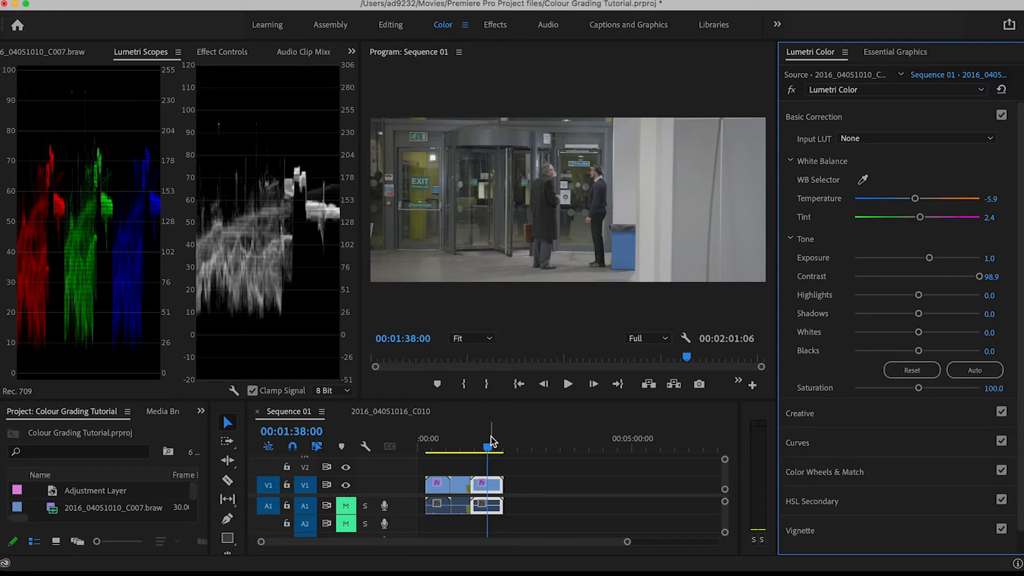
# Examine the list of preset Looks available in the Creative section for the middle clip
pyautogui.moveTo(457, 451); pyautogui.dragTo(458, 453)
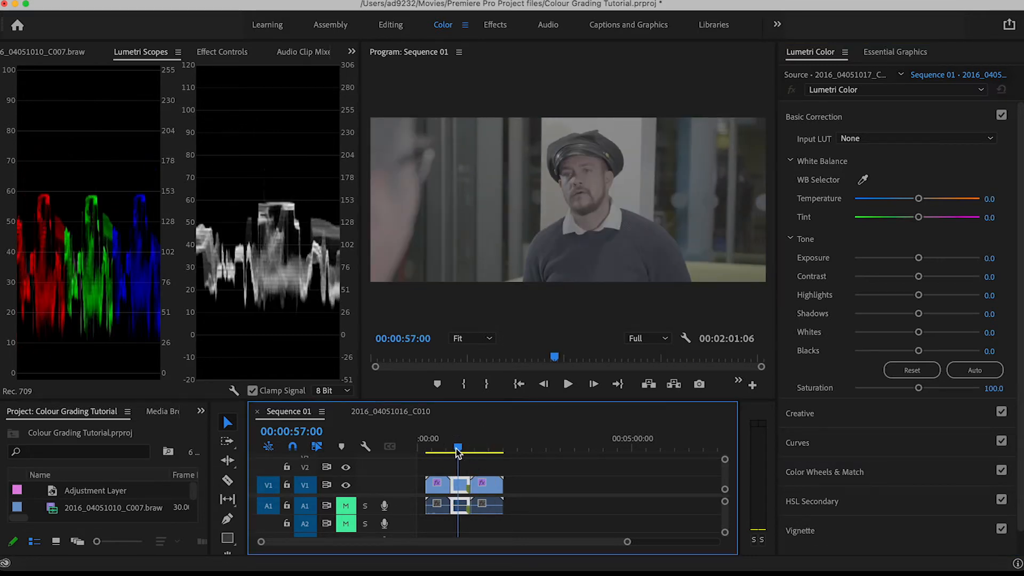
pyautogui.click(816, 118)
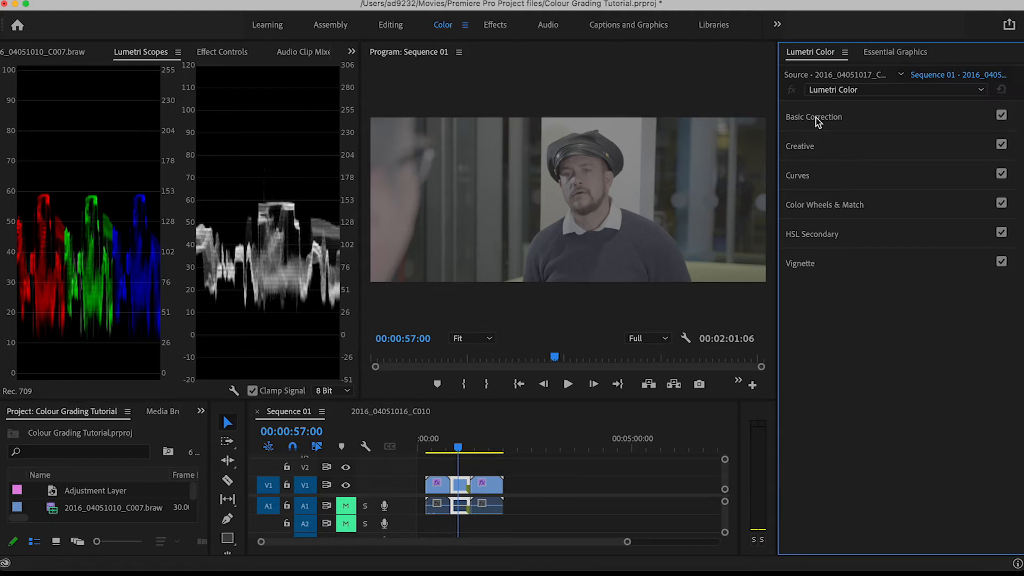
pyautogui.click(810, 144)
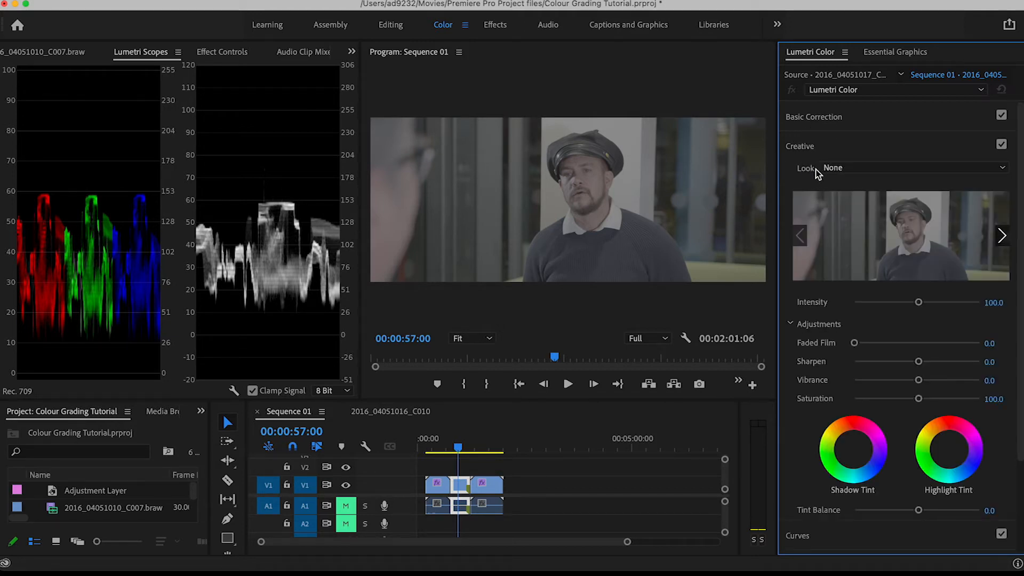
pyautogui.click(994, 170)
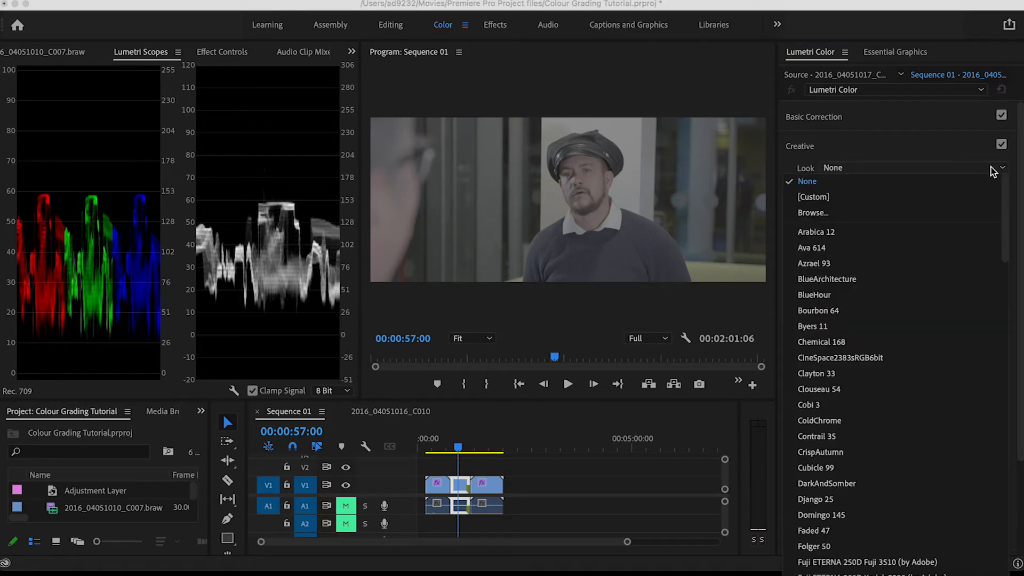
pyautogui.scroll(-12, 955, 298)
pyautogui.scroll(-10, 956, 302)
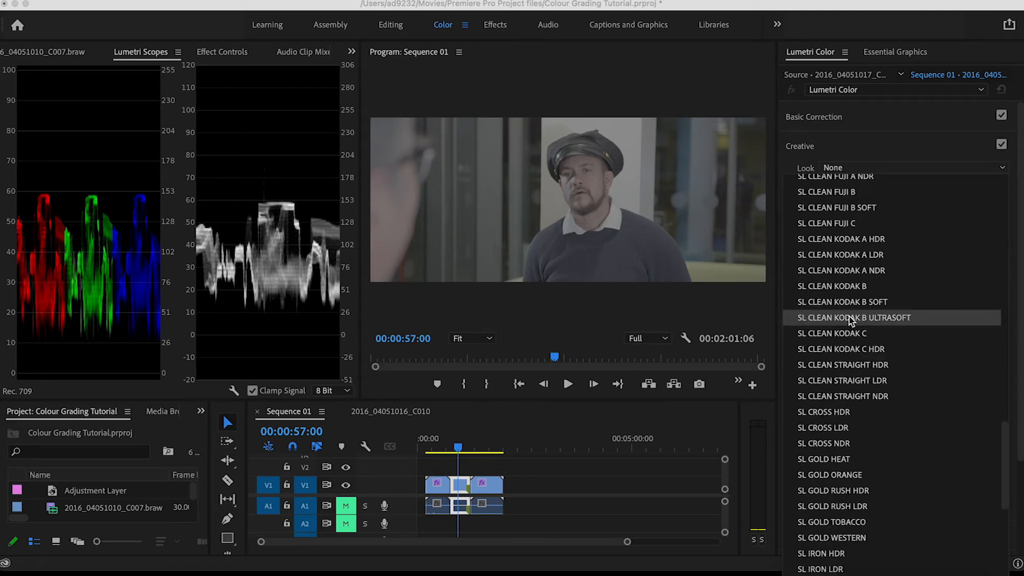
pyautogui.scroll(-10, 859, 316)
pyautogui.scroll(20, 832, 363)
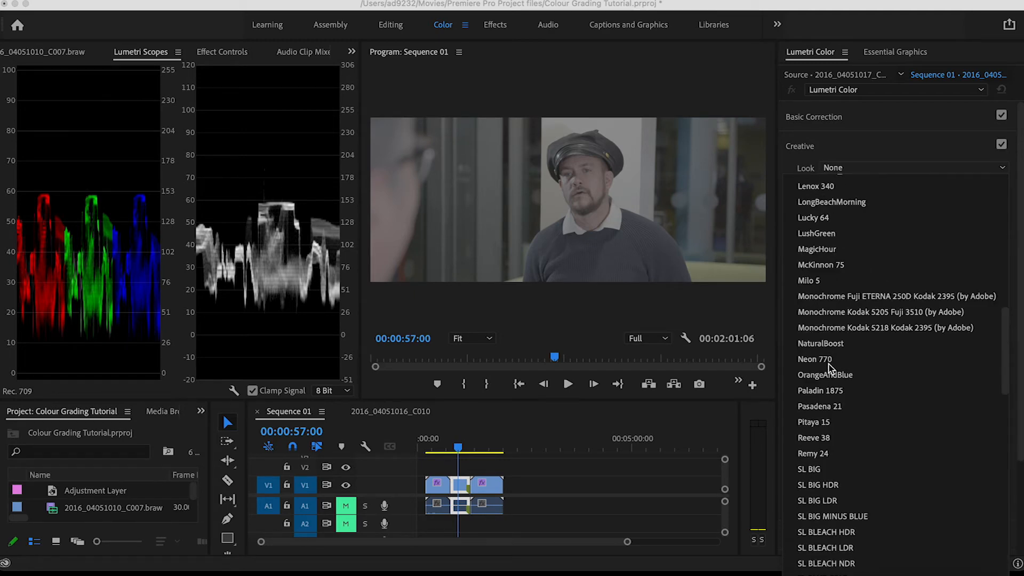
pyautogui.scroll(10, 830, 367)
pyautogui.click(881, 155)
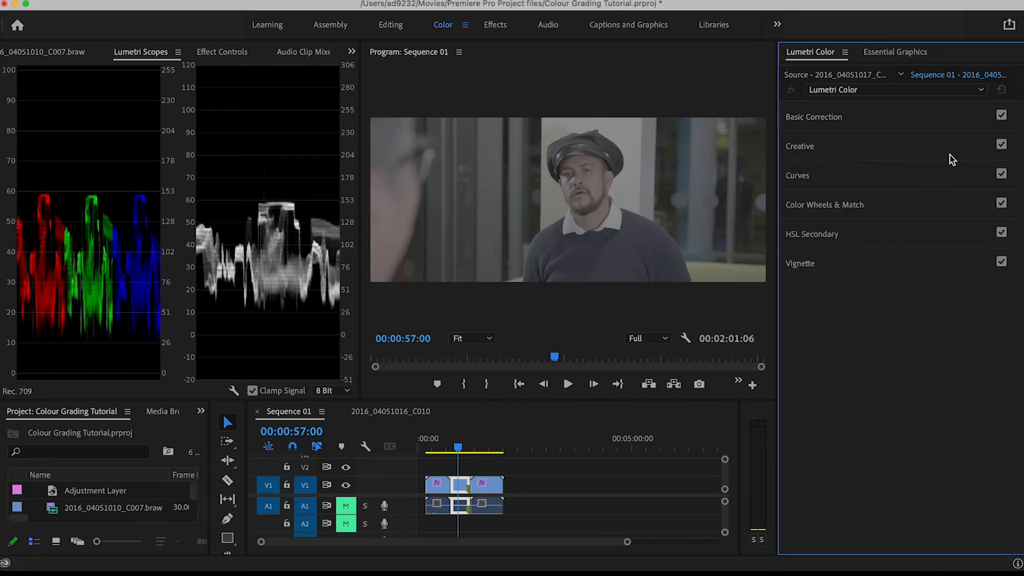
# Preview the preset Looks one by one on the middle clip at 00:01:02:00 and apply NaturalBoost
pyautogui.click(883, 150)
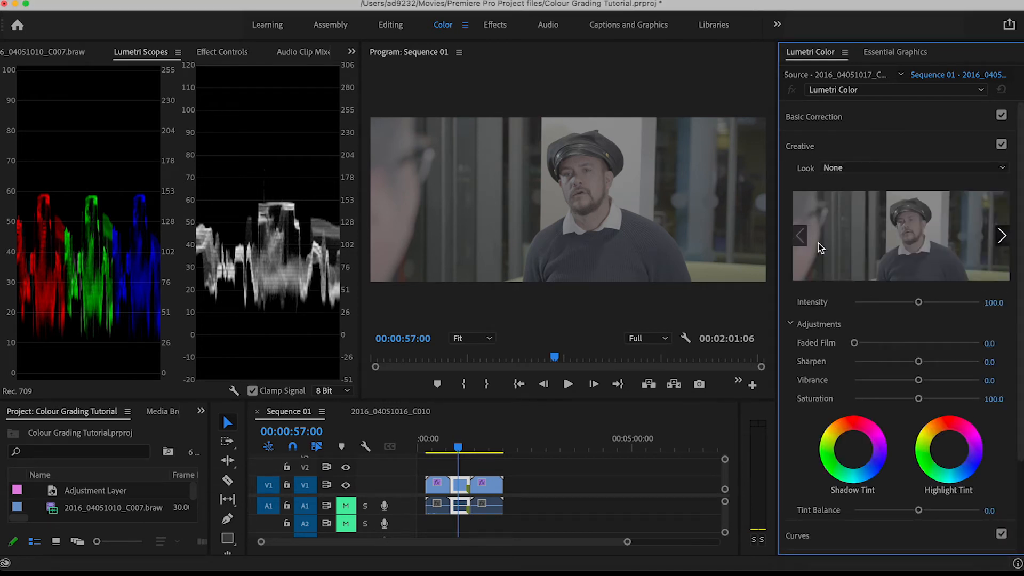
pyautogui.moveTo(456, 450); pyautogui.dragTo(461, 448)
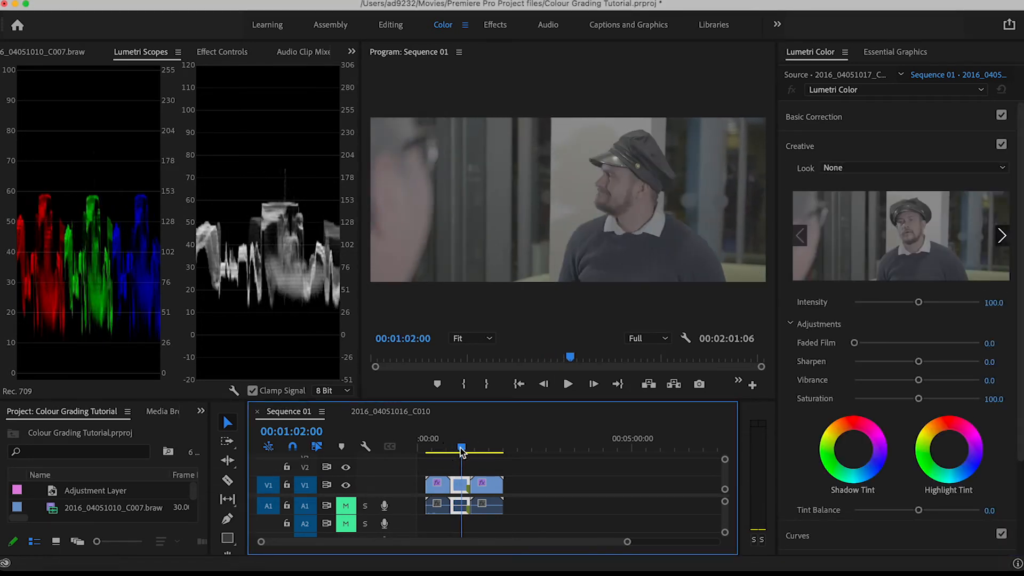
pyautogui.click(1002, 238)
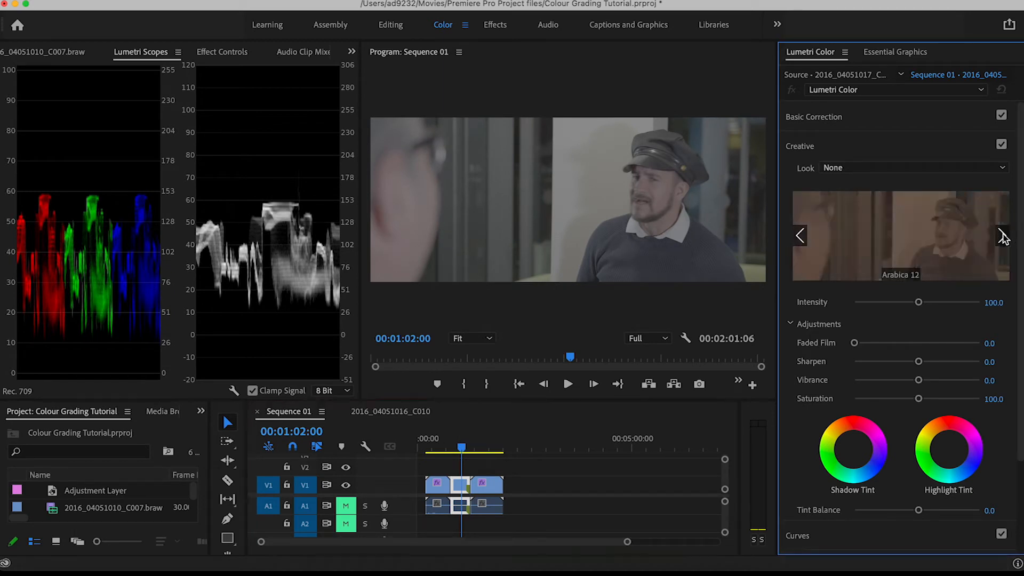
pyautogui.click(1003, 238)
pyautogui.click(1003, 238)
pyautogui.click(1002, 238)
pyautogui.click(1002, 238)
pyautogui.click(1002, 238)
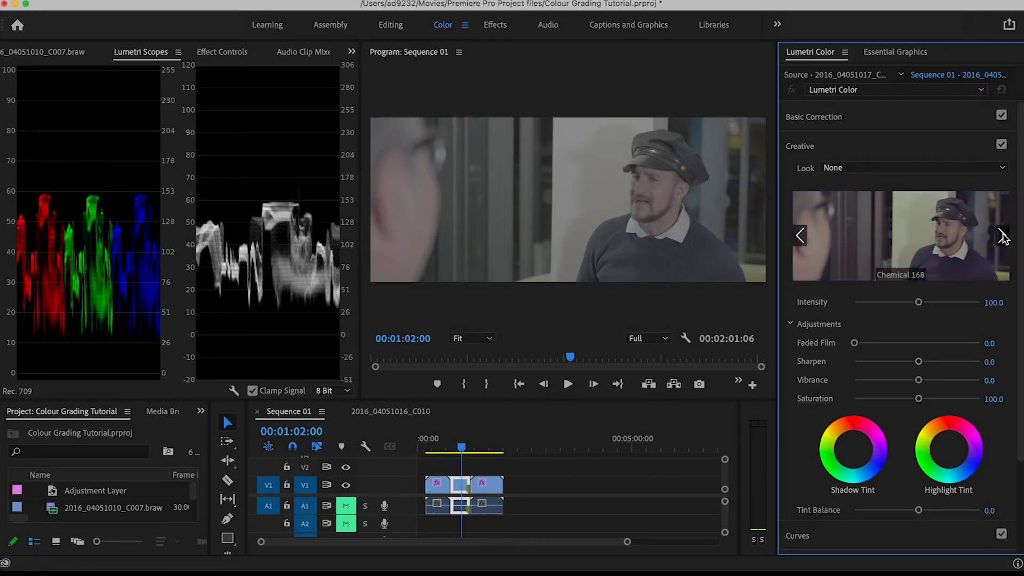
pyautogui.click(1002, 238)
pyautogui.click(1002, 238)
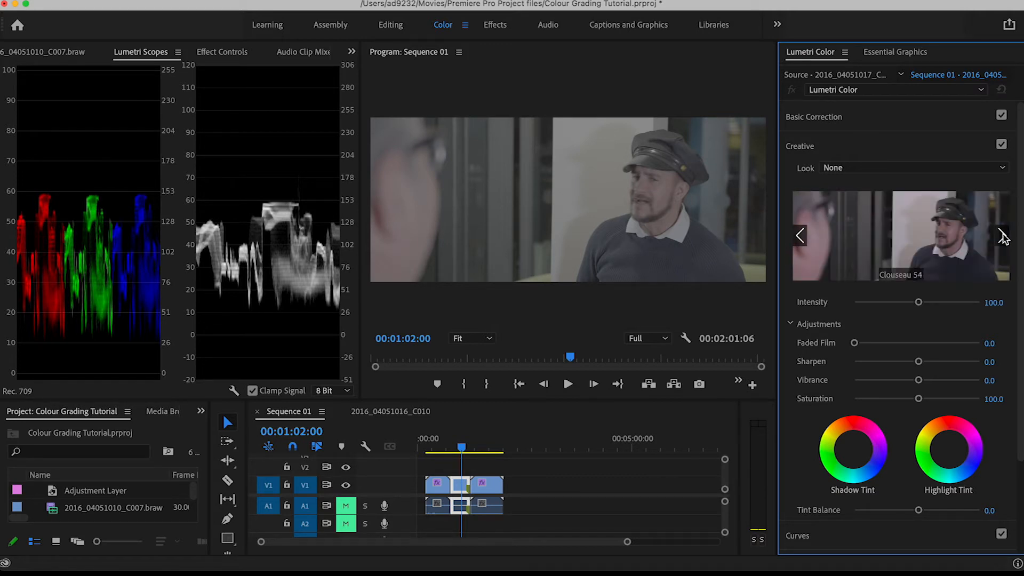
pyautogui.click(1002, 238)
pyautogui.click(1002, 238)
pyautogui.click(1003, 237)
pyautogui.click(1002, 238)
pyautogui.click(1002, 238)
pyautogui.click(1003, 238)
pyautogui.click(1003, 238)
pyautogui.click(1003, 237)
pyautogui.click(1003, 238)
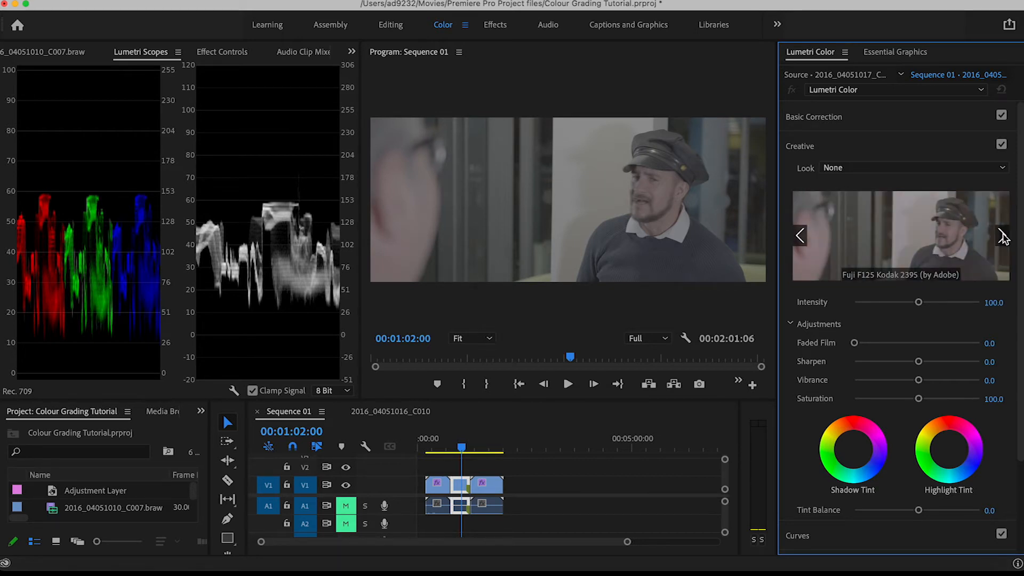
pyautogui.click(1003, 238)
pyautogui.click(1002, 238)
pyautogui.click(1002, 238)
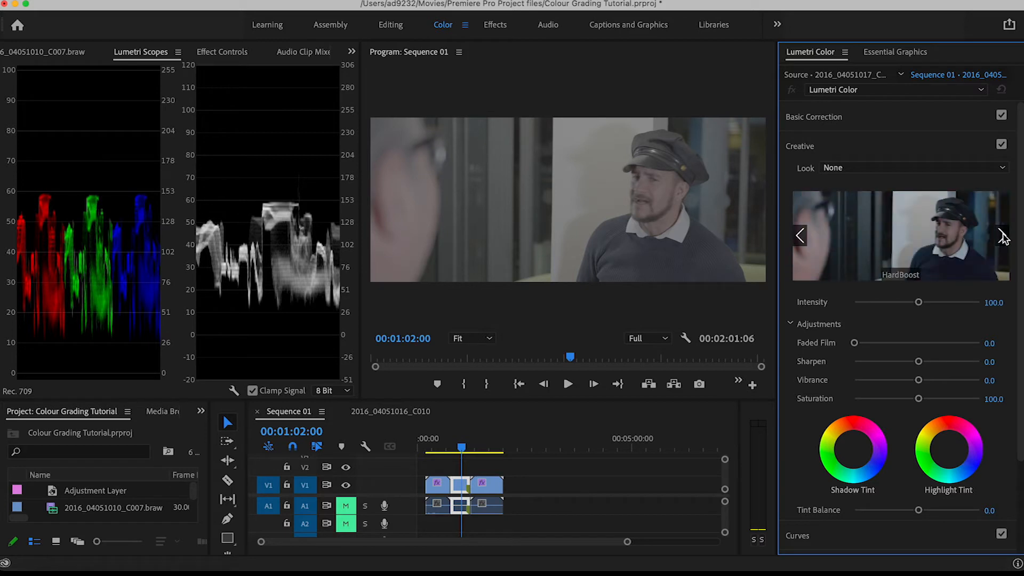
pyautogui.click(1003, 238)
pyautogui.click(1002, 238)
pyautogui.click(1002, 238)
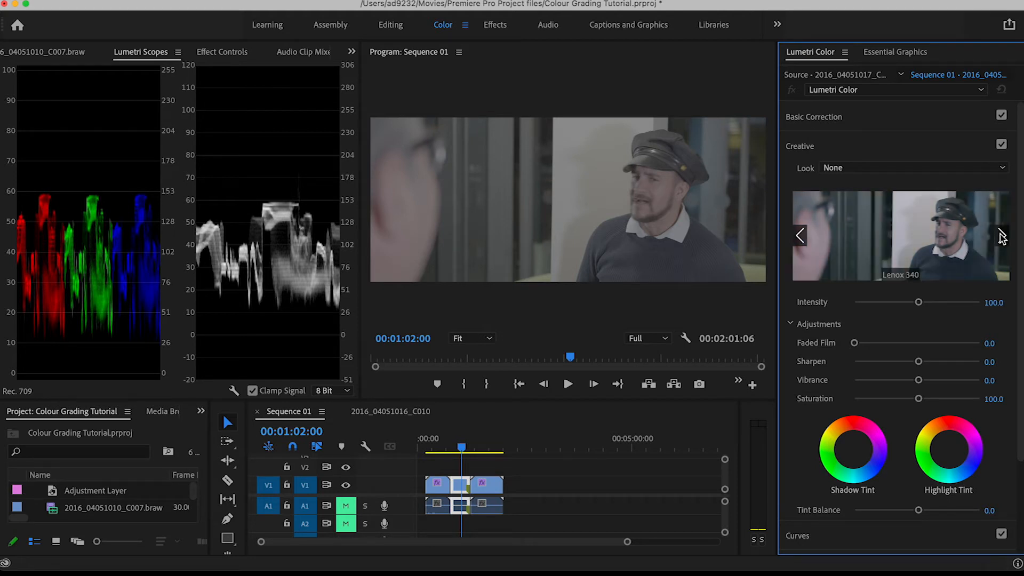
pyautogui.click(1003, 238)
pyautogui.click(1002, 238)
pyautogui.click(1003, 238)
pyautogui.click(1003, 238)
pyautogui.click(1002, 238)
pyautogui.click(1002, 237)
pyautogui.click(1002, 238)
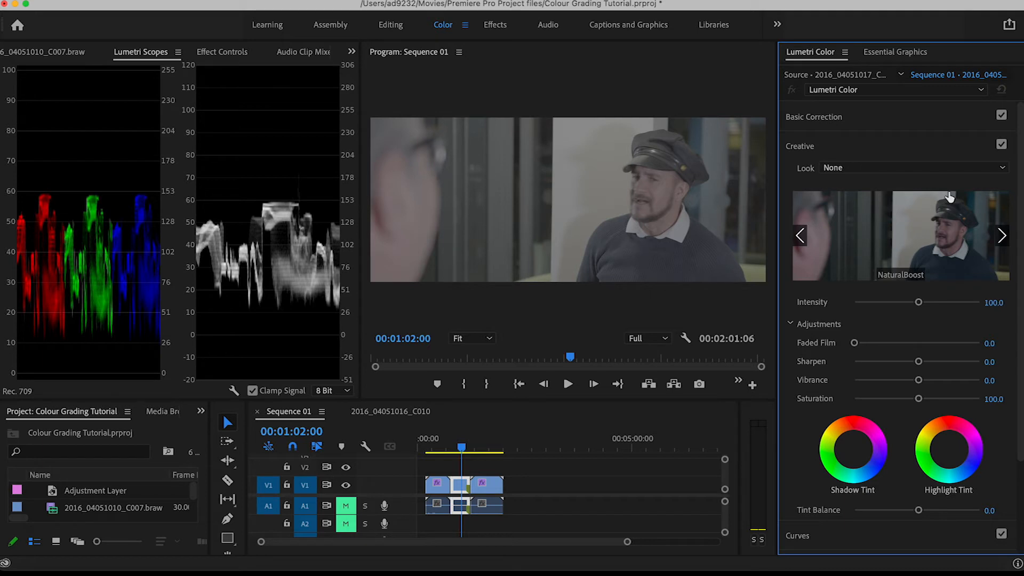
pyautogui.click(909, 240)
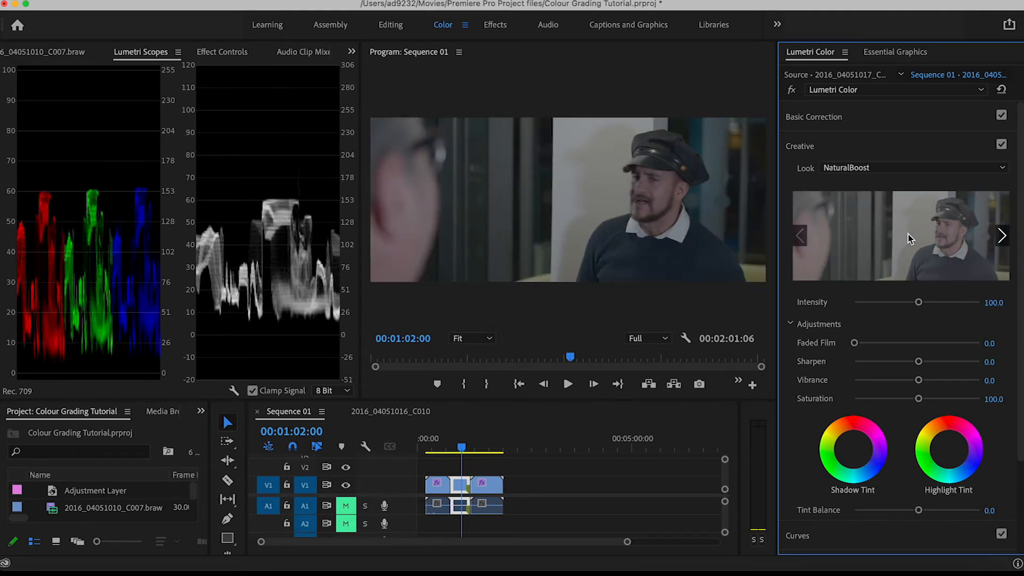
# Adjust the Intensity of the NaturalBoost look on the middle clip
pyautogui.moveTo(461, 449); pyautogui.dragTo(463, 446)
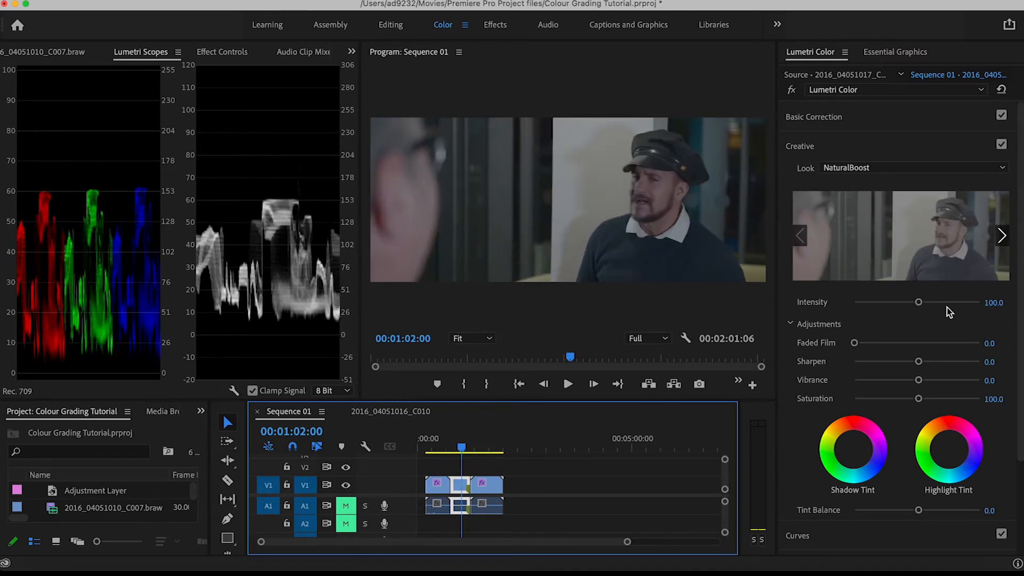
pyautogui.click(918, 303)
pyautogui.moveTo(919, 303)
pyautogui.mouseDown()
pyautogui.moveTo(825, 305)
pyautogui.moveTo(987, 301)
pyautogui.moveTo(931, 300)
pyautogui.mouseUp()
pyautogui.click(994, 303)
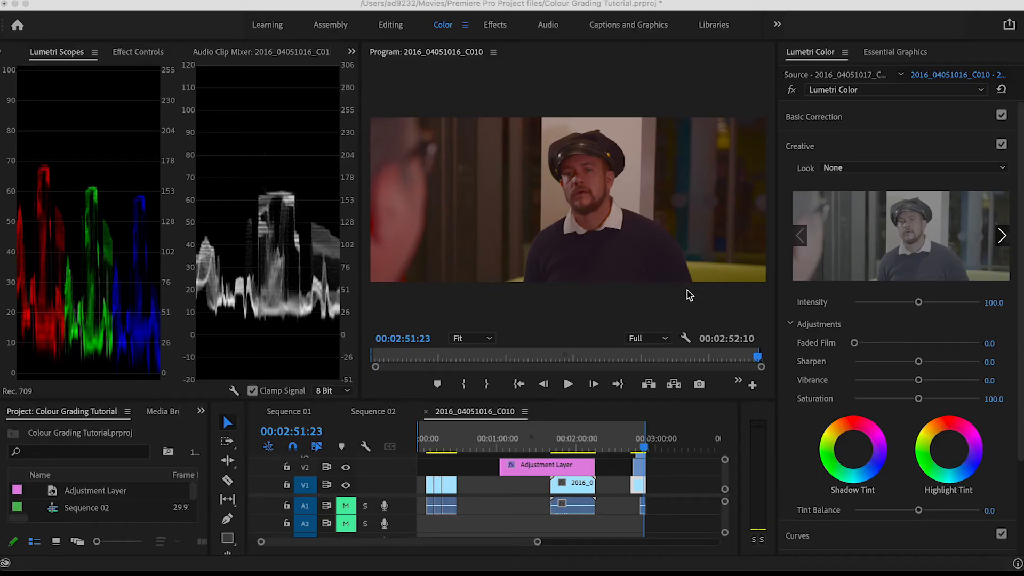
# Load FGCineDrama.cube from the Photoshop & Premiere folder of FG Free Cine LUTs Pack v2 as the Creative Look of the clip at 00:02:51:23
pyautogui.click(827, 151)
pyautogui.click(817, 149)
pyautogui.click(849, 168)
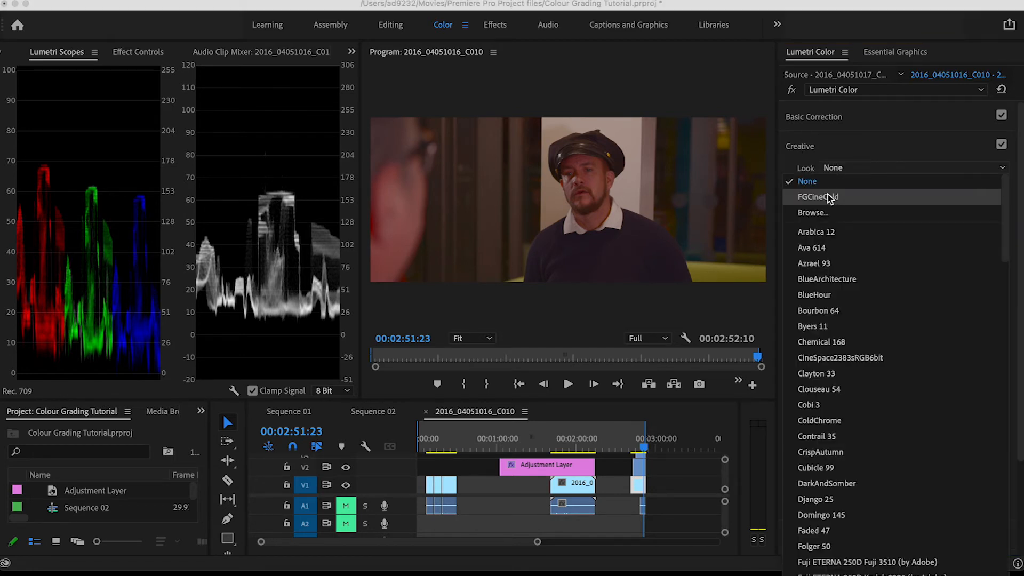
pyautogui.click(811, 212)
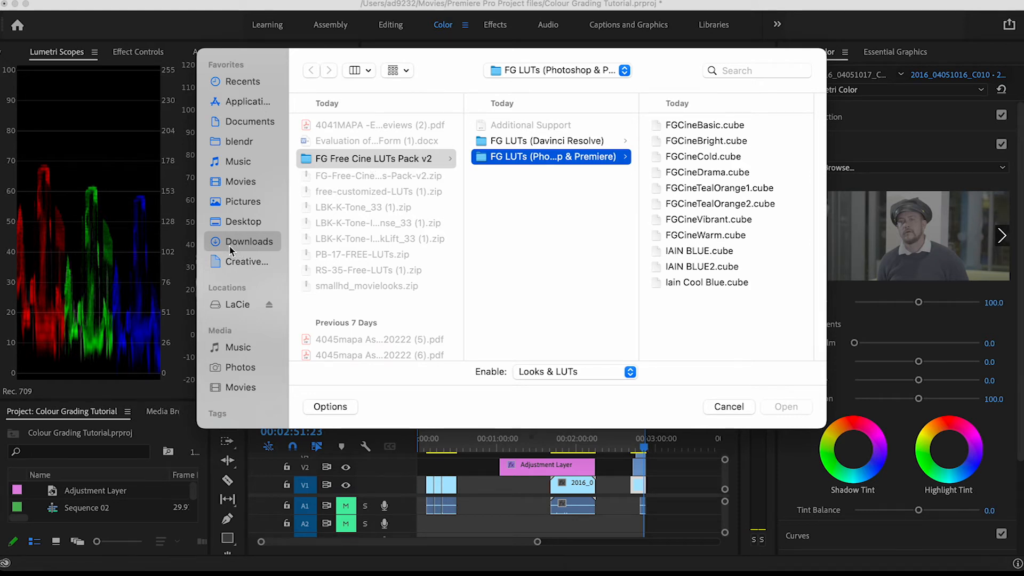
pyautogui.click(347, 162)
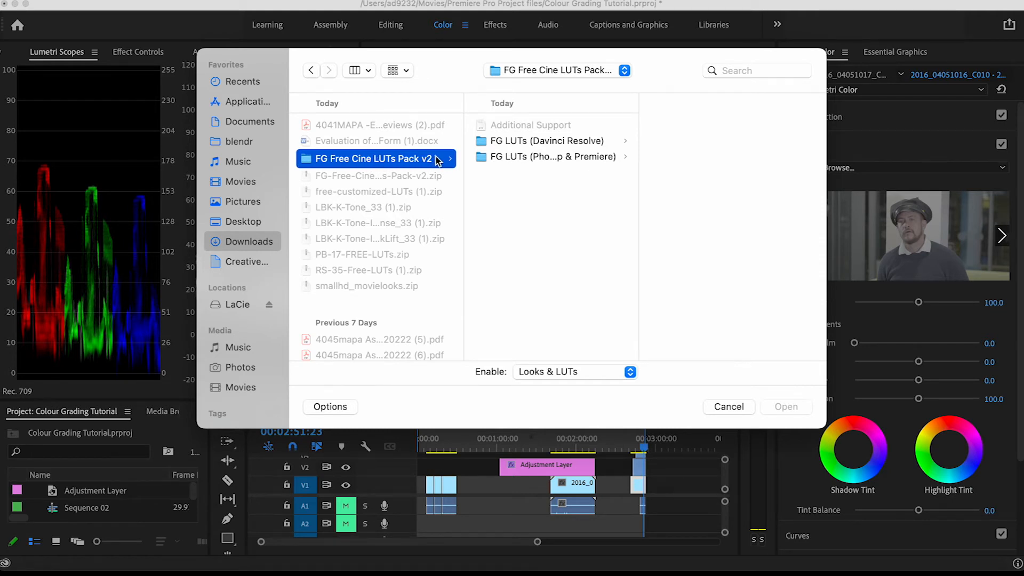
pyautogui.click(553, 158)
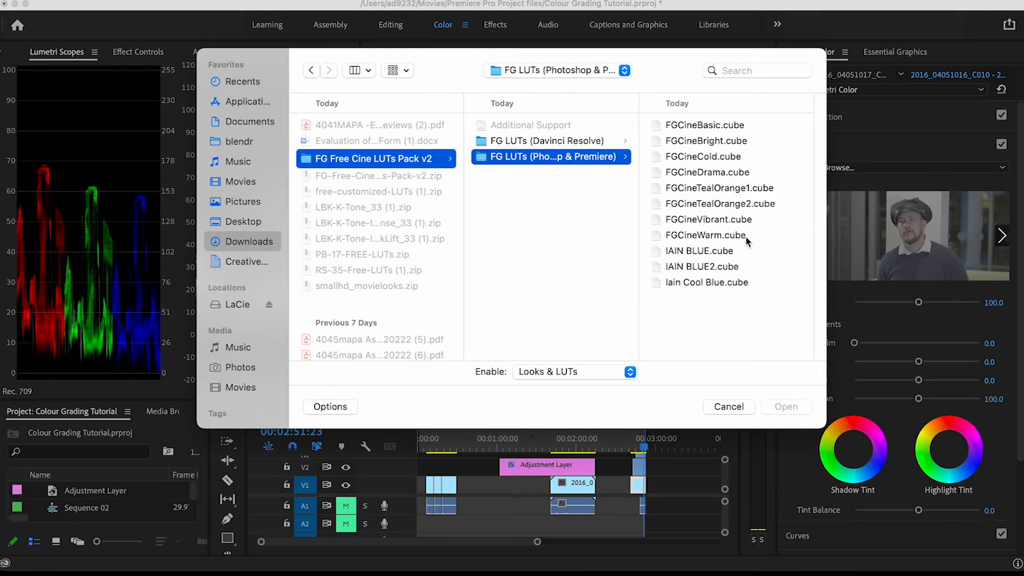
pyautogui.click(704, 172)
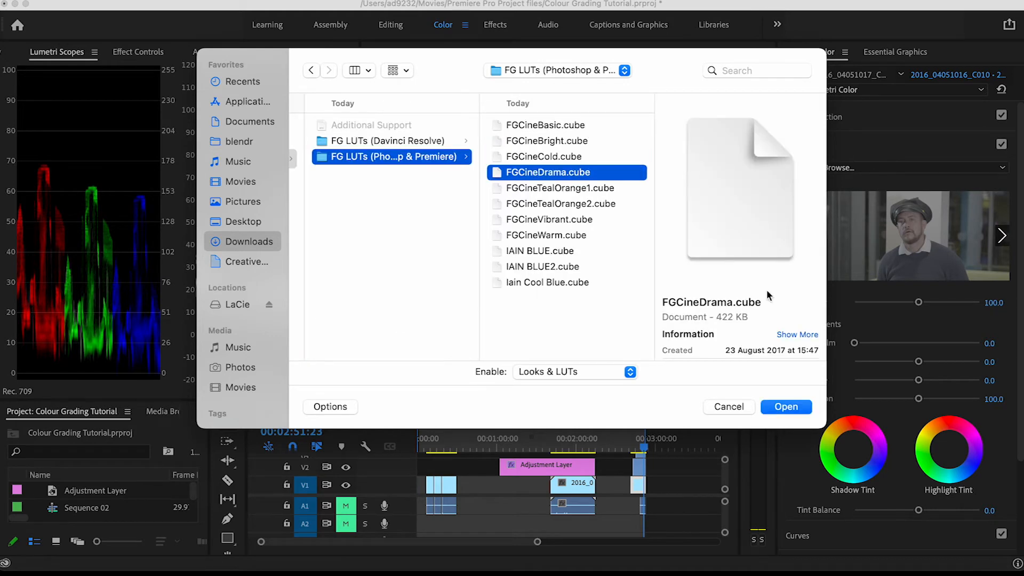
pyautogui.click(780, 409)
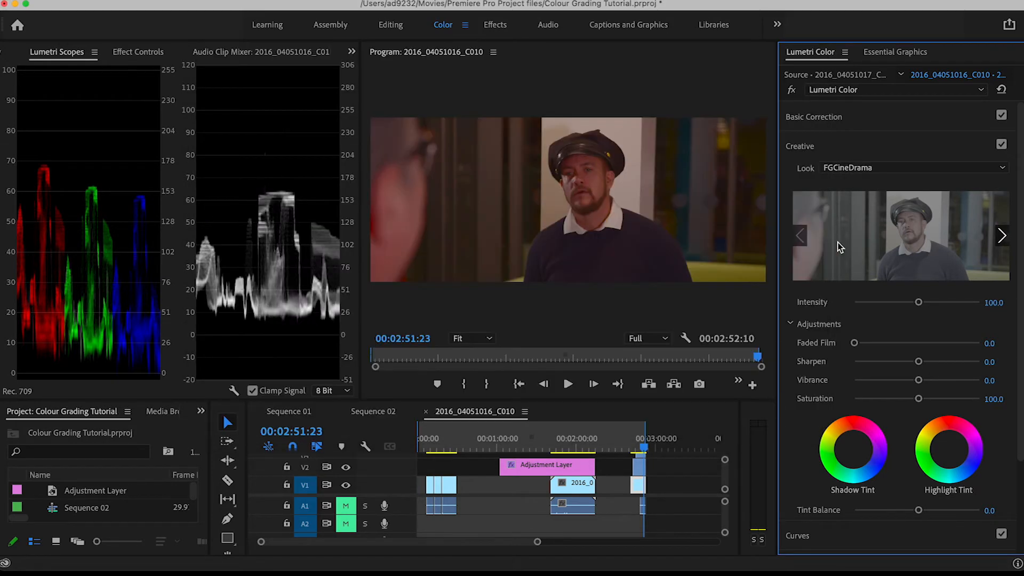
pyautogui.click(955, 169)
pyautogui.click(955, 172)
# Browse the downloaded LUTs and load FGCineTealOrange1.cube as the Creative Look of the clip at 00:00:25:28
pyautogui.click(455, 451)
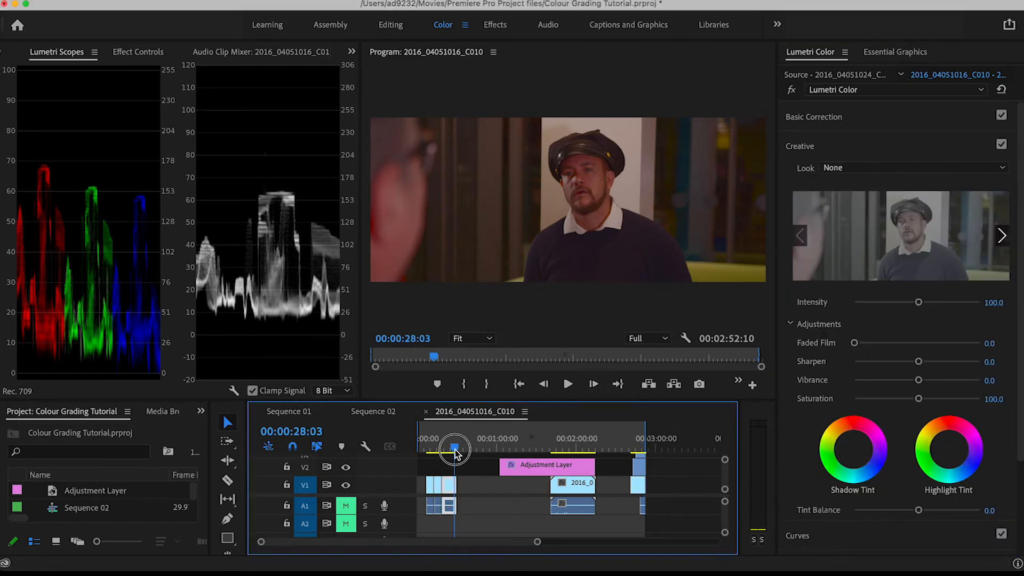
pyautogui.moveTo(455, 451); pyautogui.dragTo(452, 450)
pyautogui.click(449, 487)
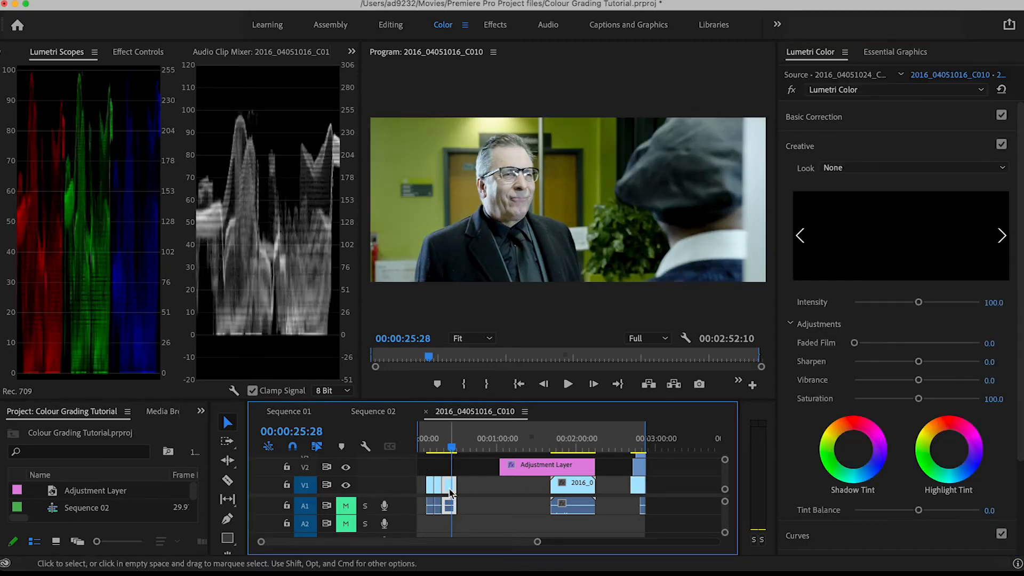
pyautogui.click(952, 170)
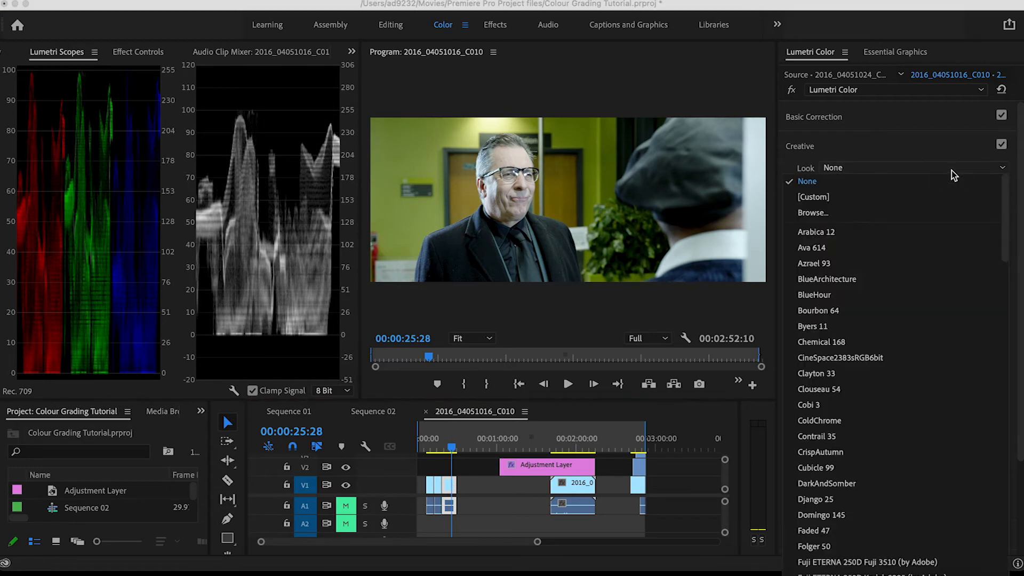
pyautogui.click(867, 216)
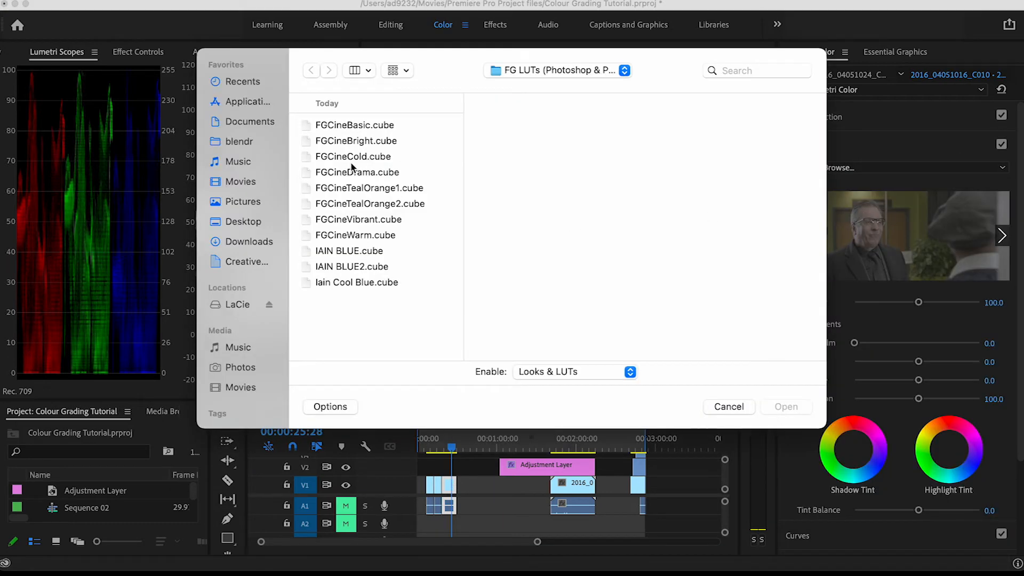
pyautogui.click(352, 171)
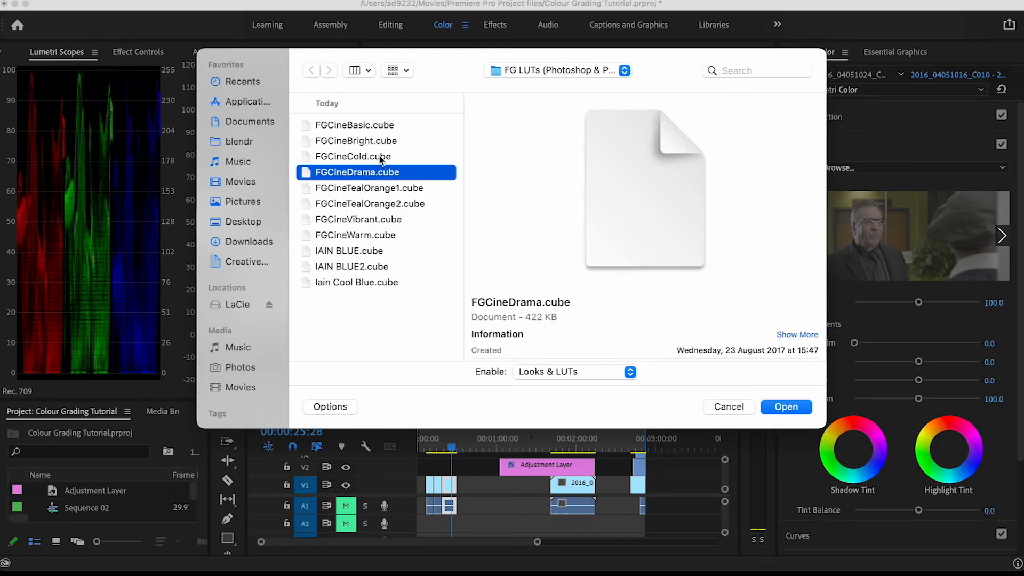
pyautogui.click(374, 188)
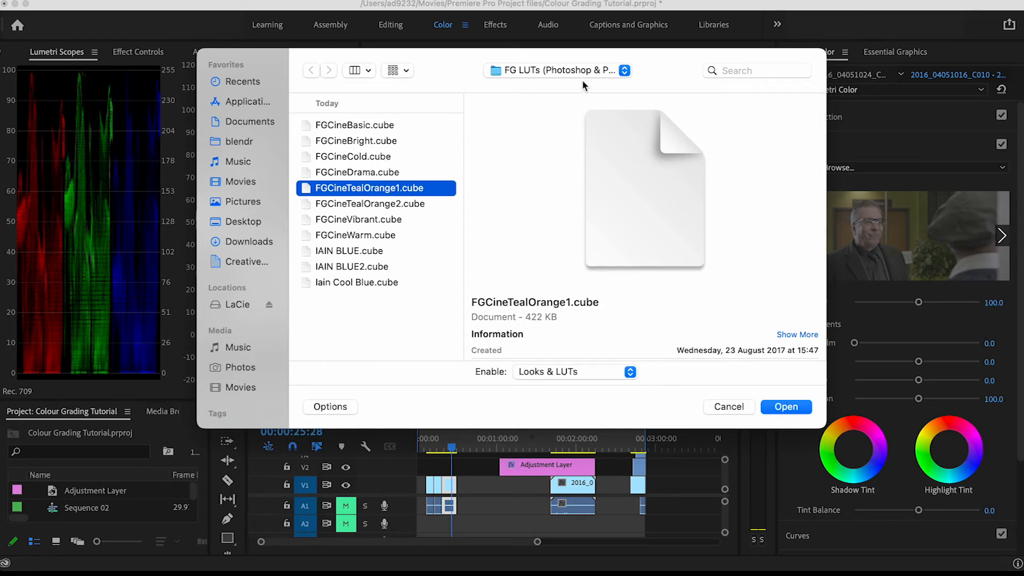
pyautogui.moveTo(447, 60); pyautogui.dragTo(767, 44)
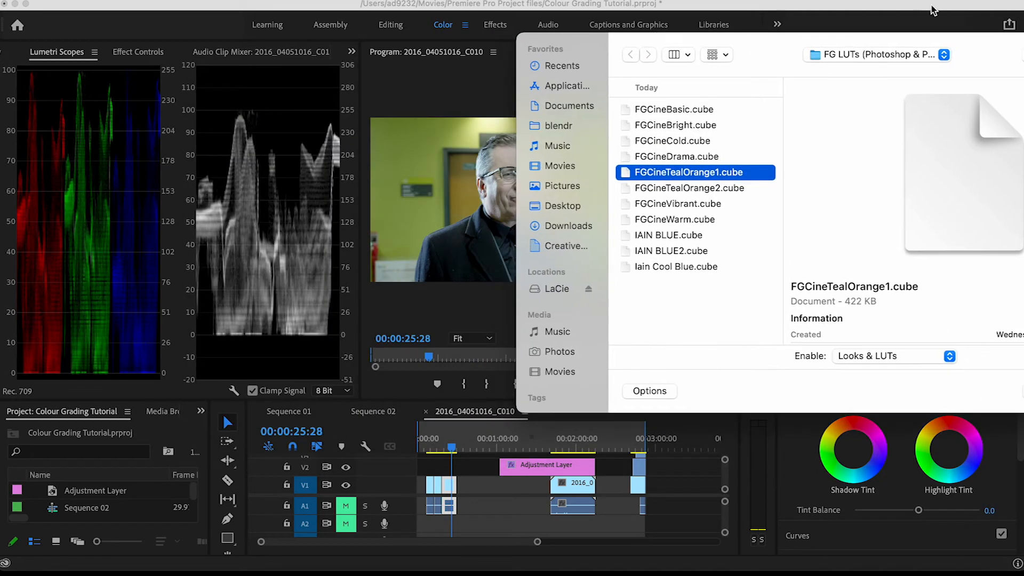
pyautogui.press('Return')
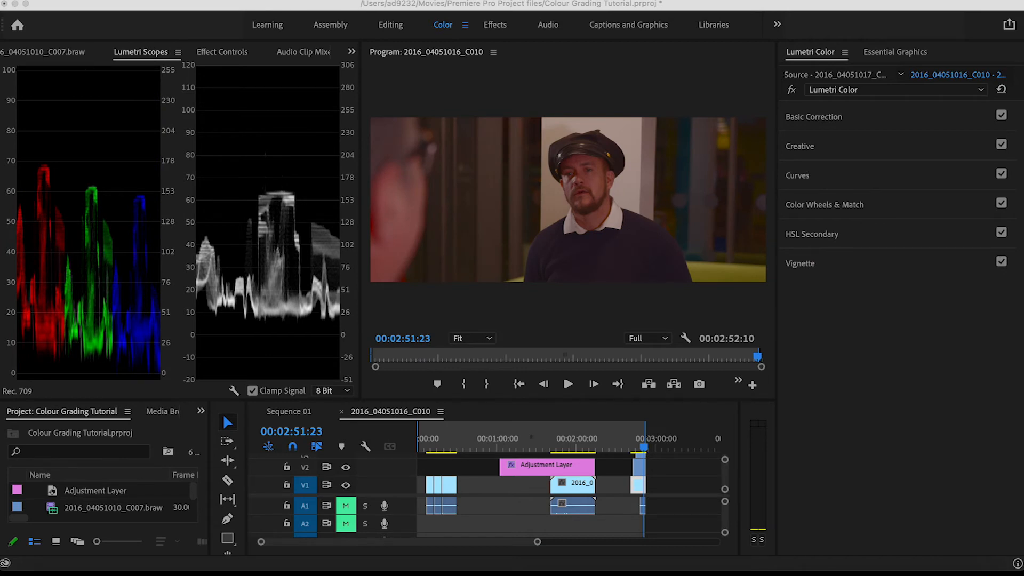
# Open Sequence 01 and move the playhead to 00:00:29:00 on the first clip
pyautogui.click(295, 411)
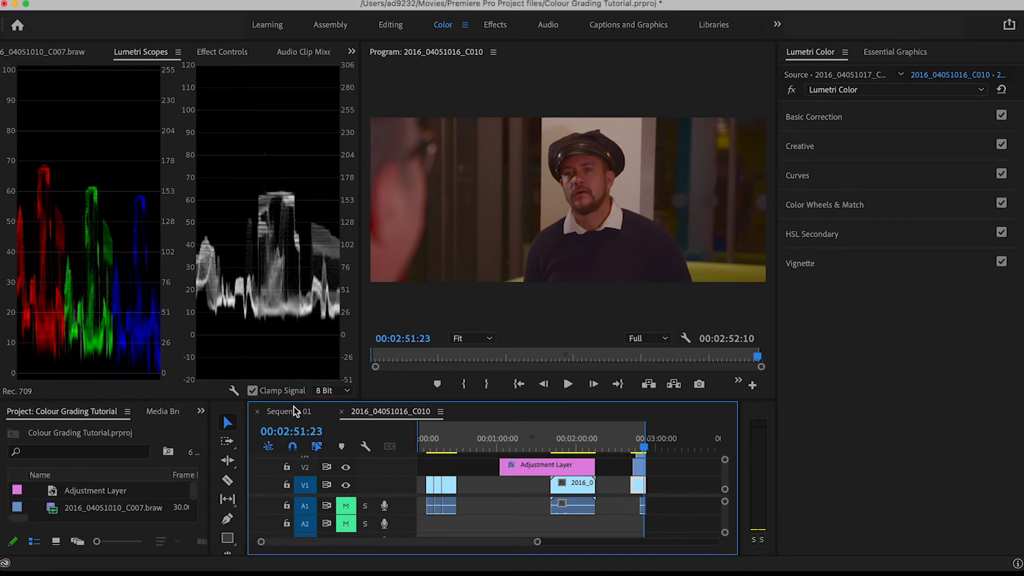
pyautogui.click(281, 417)
pyautogui.moveTo(422, 448); pyautogui.dragTo(438, 451)
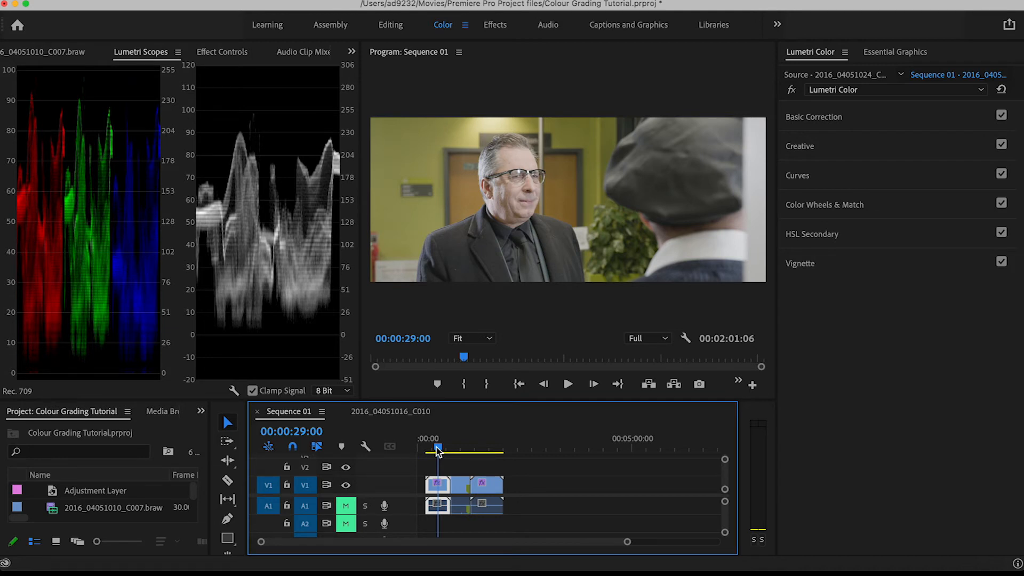
# Try the clip's Creative Saturation at 200, and return it to 100
pyautogui.click(799, 146)
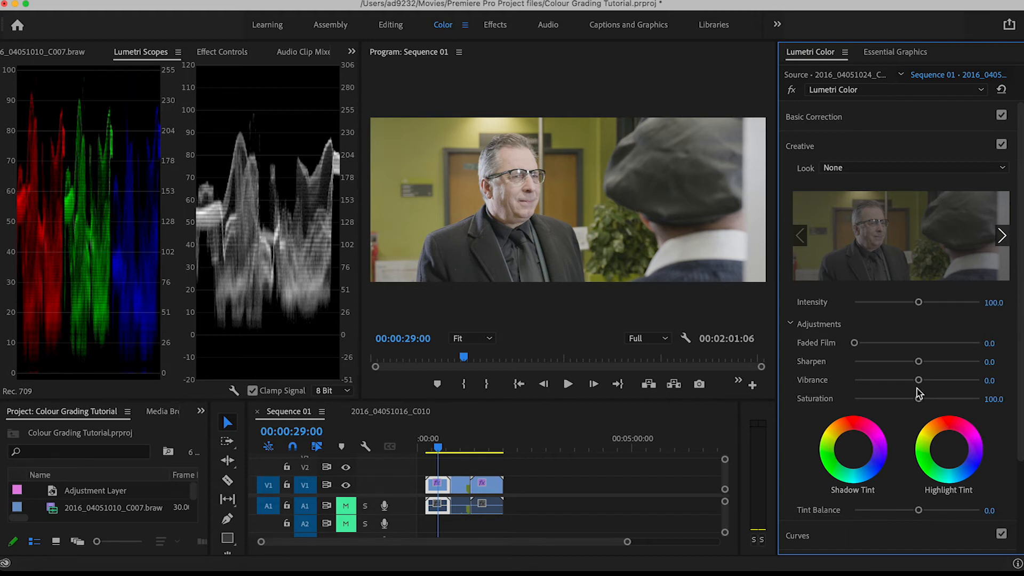
pyautogui.moveTo(918, 400); pyautogui.dragTo(984, 402)
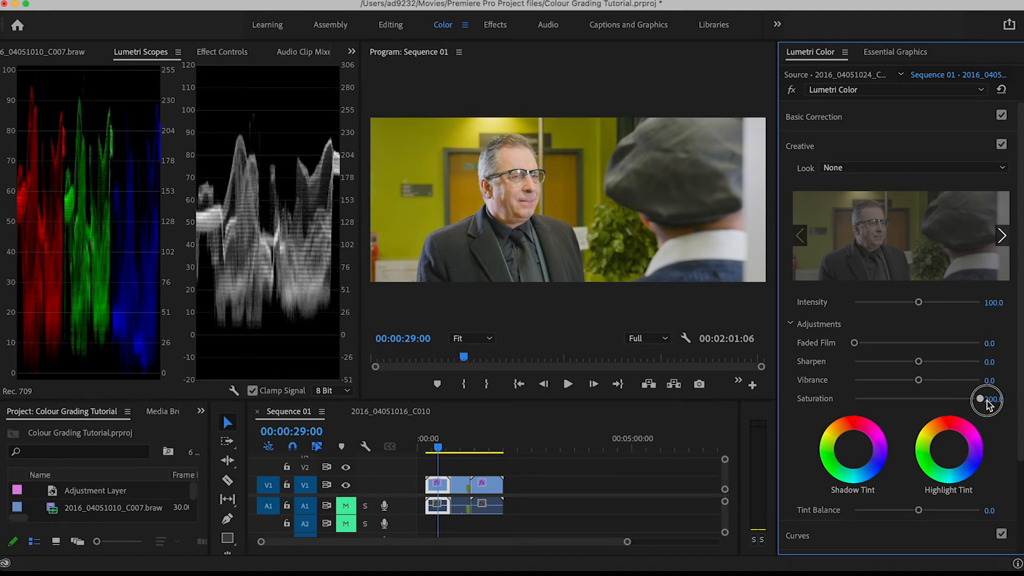
pyautogui.moveTo(985, 401); pyautogui.dragTo(917, 403)
pyautogui.click(995, 399)
pyautogui.press('Return')
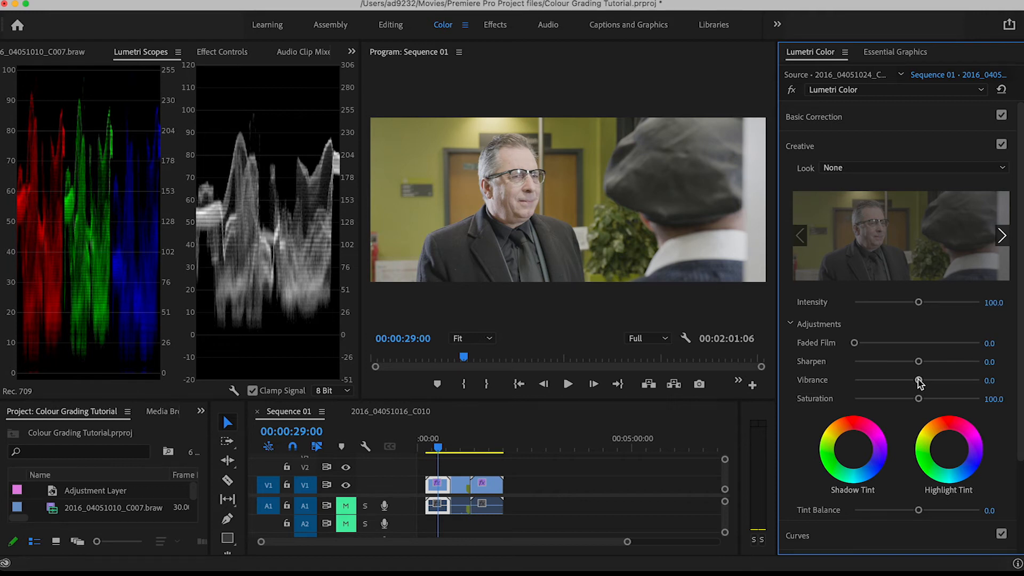
# Try a different Creative Vibrance on the clip and reset it to 0
pyautogui.moveTo(919, 380)
pyautogui.mouseDown()
pyautogui.moveTo(973, 383)
pyautogui.moveTo(919, 376)
pyautogui.mouseUp()
pyautogui.click(989, 381)
pyautogui.write('0')
pyautogui.press('Return')
# Try lower Saturation with Vibrance at about -8, undo the Vibrance change, try a stronger Saturation, and reset it to 100
pyautogui.moveTo(919, 398); pyautogui.dragTo(903, 397)
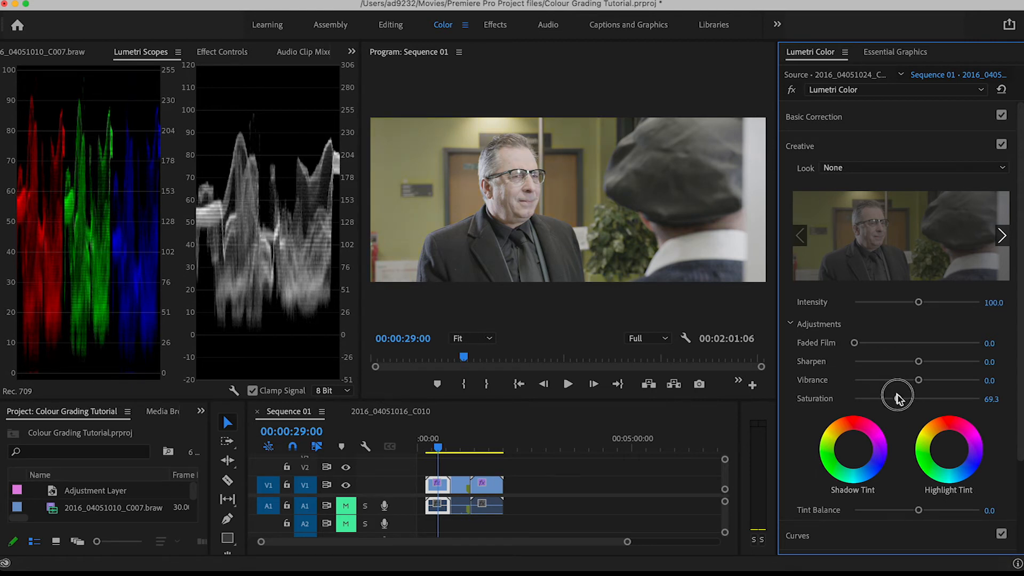
pyautogui.moveTo(920, 380); pyautogui.dragTo(912, 380)
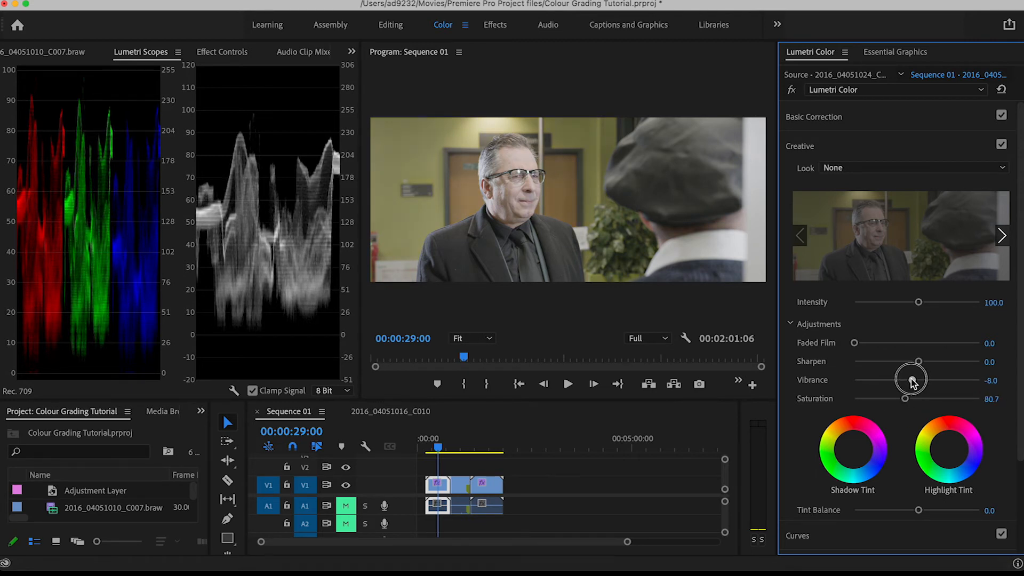
pyautogui.press('super+z')
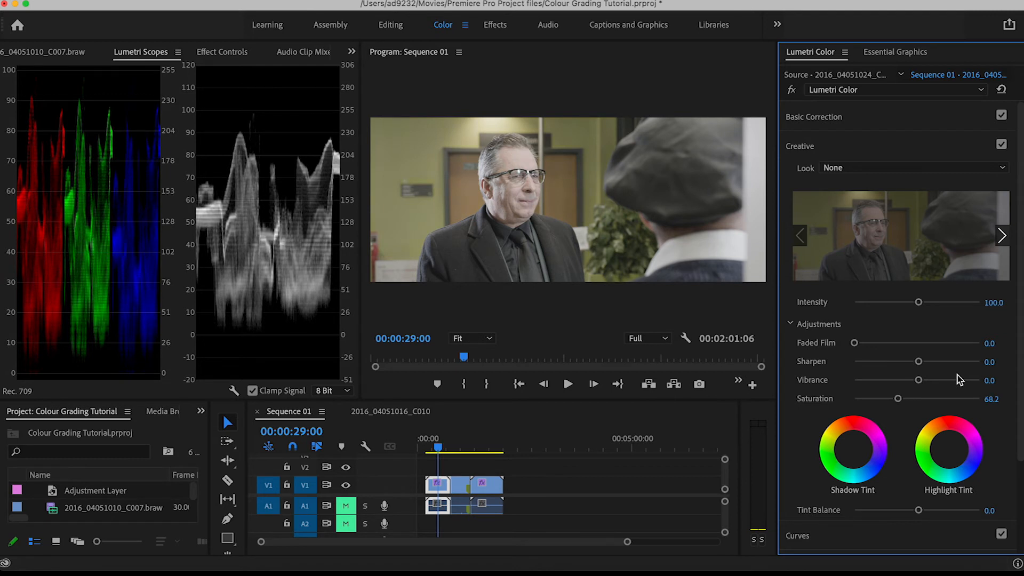
pyautogui.moveTo(905, 398); pyautogui.dragTo(951, 401)
pyautogui.click(993, 399)
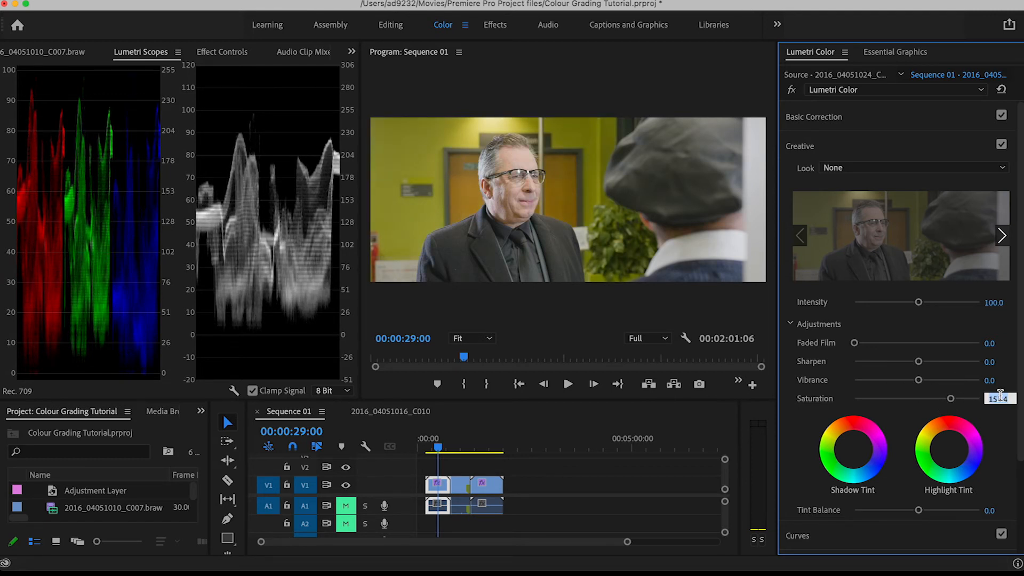
pyautogui.write('100')
pyautogui.press('Return')
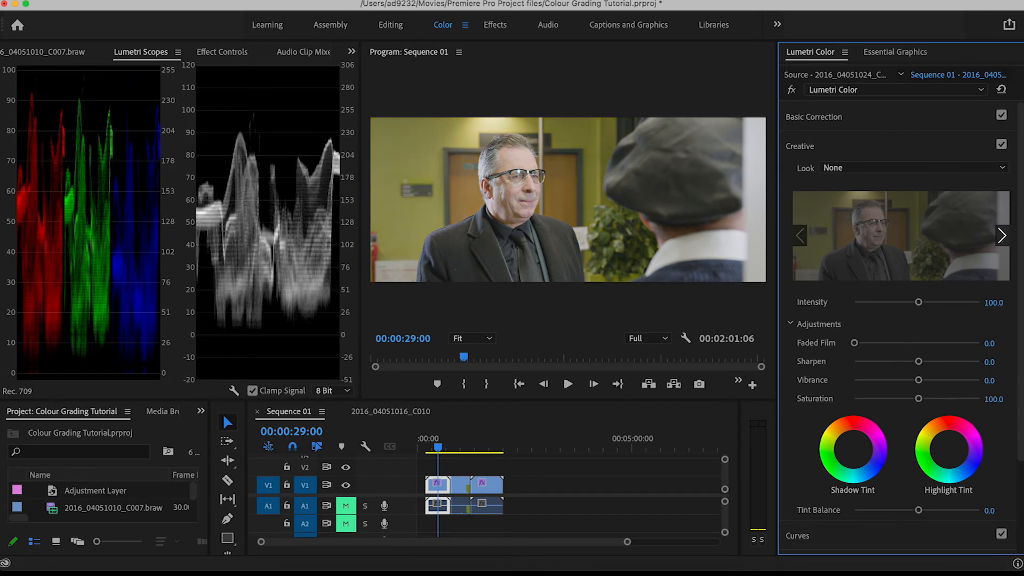
# Tint the clip's highlights, midtones and shadows towards blue with the color wheels
pyautogui.click(881, 147)
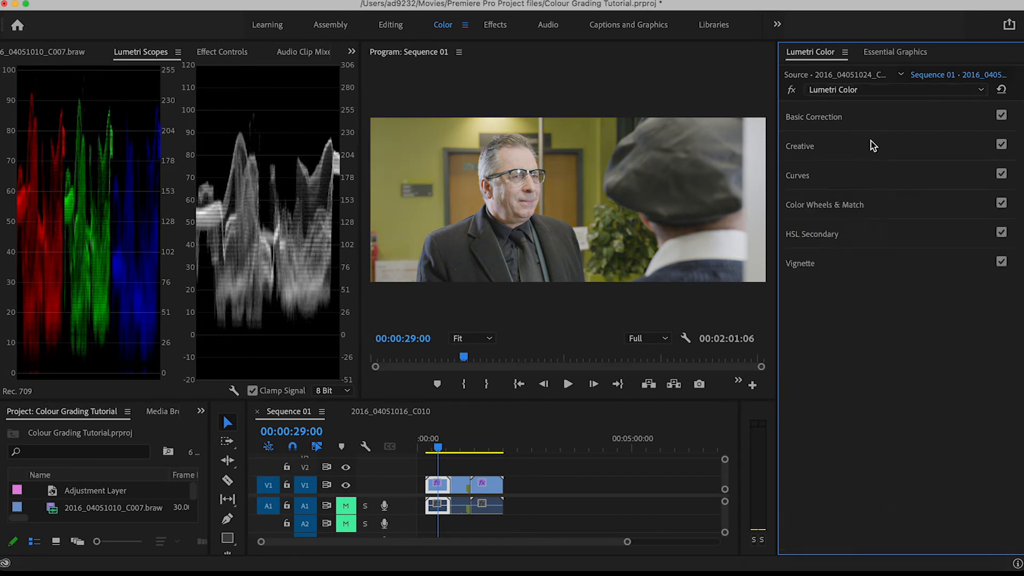
pyautogui.click(824, 205)
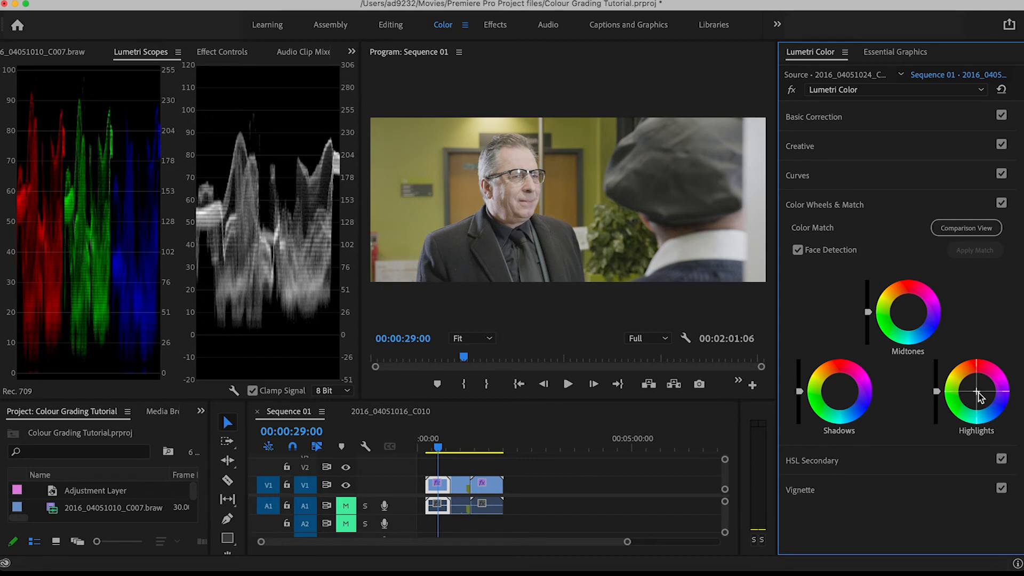
pyautogui.moveTo(978, 394)
pyautogui.mouseDown()
pyautogui.moveTo(978, 367)
pyautogui.moveTo(978, 405)
pyautogui.moveTo(966, 397)
pyautogui.moveTo(976, 396)
pyautogui.mouseUp()
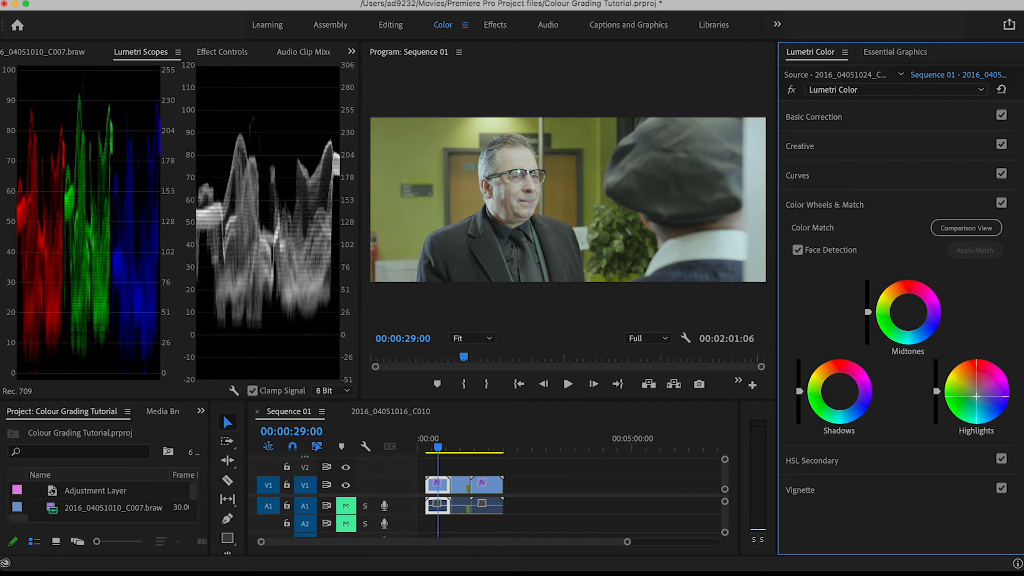
pyautogui.moveTo(977, 396); pyautogui.dragTo(979, 401)
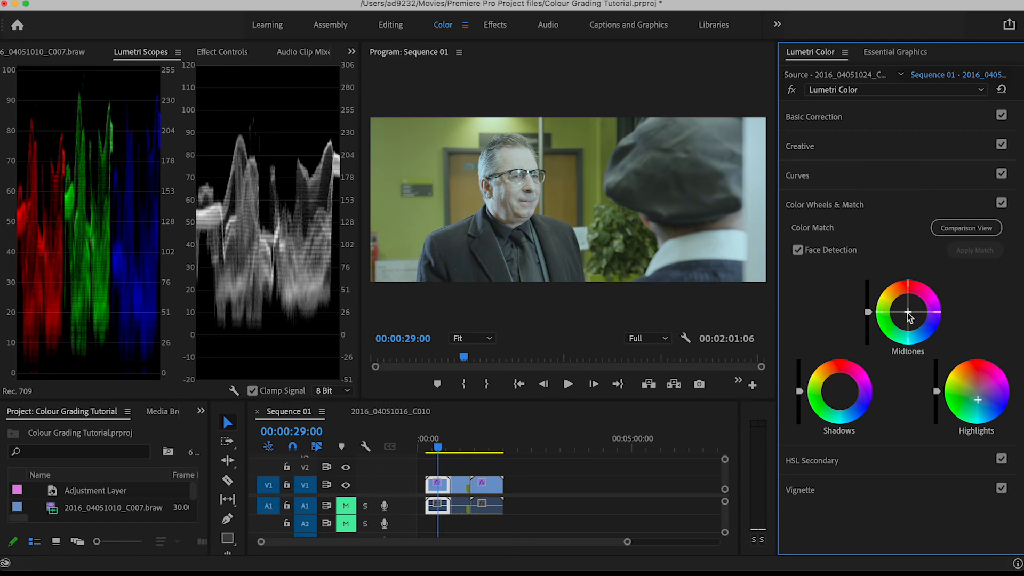
pyautogui.moveTo(909, 317); pyautogui.dragTo(909, 317)
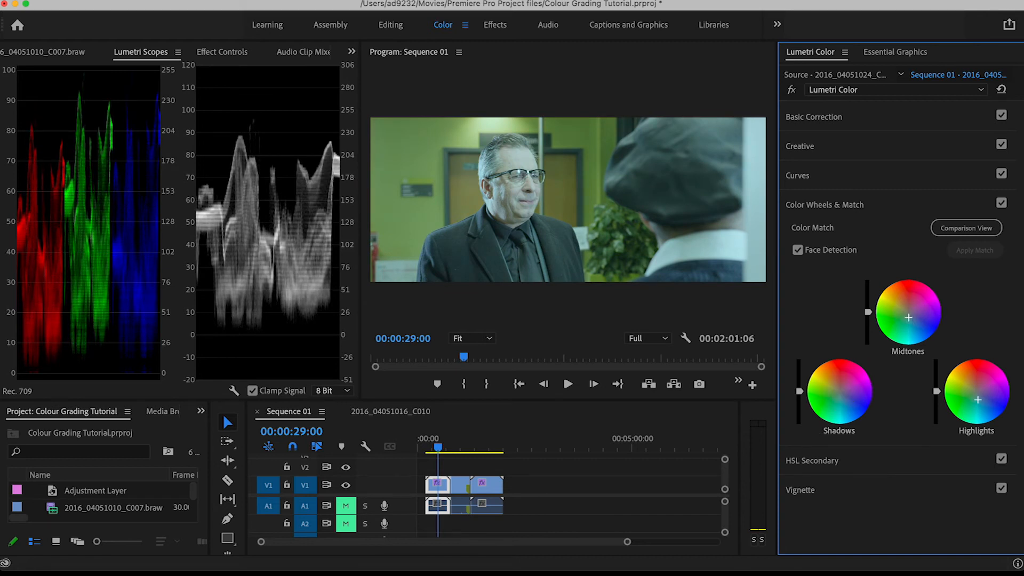
pyautogui.moveTo(841, 392); pyautogui.dragTo(846, 395)
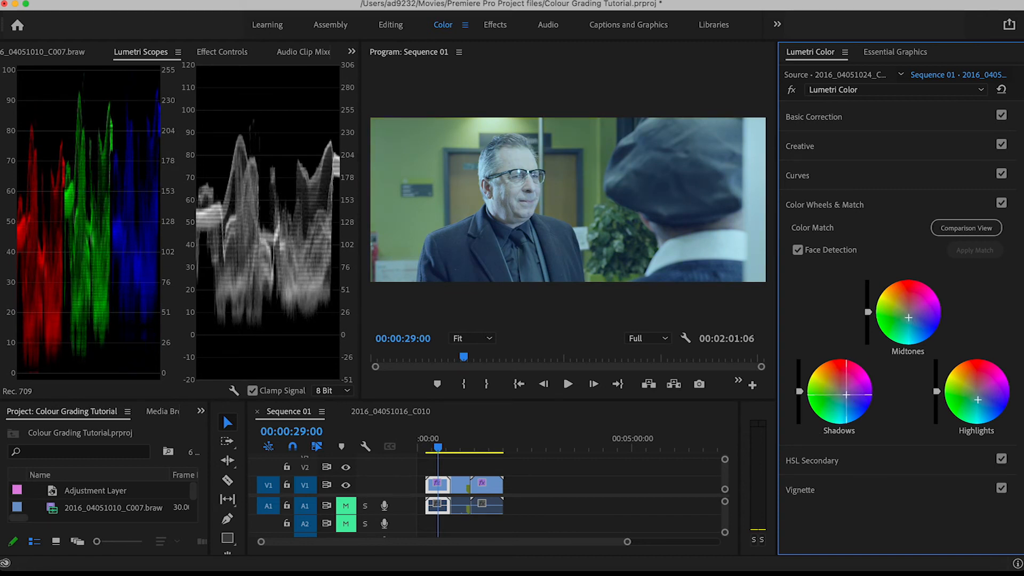
# Toggle the Color Wheels & Match correction off and on to compare the tint
pyautogui.click(1002, 204)
pyautogui.click(1002, 204)
pyautogui.click(1002, 204)
pyautogui.click(1002, 204)
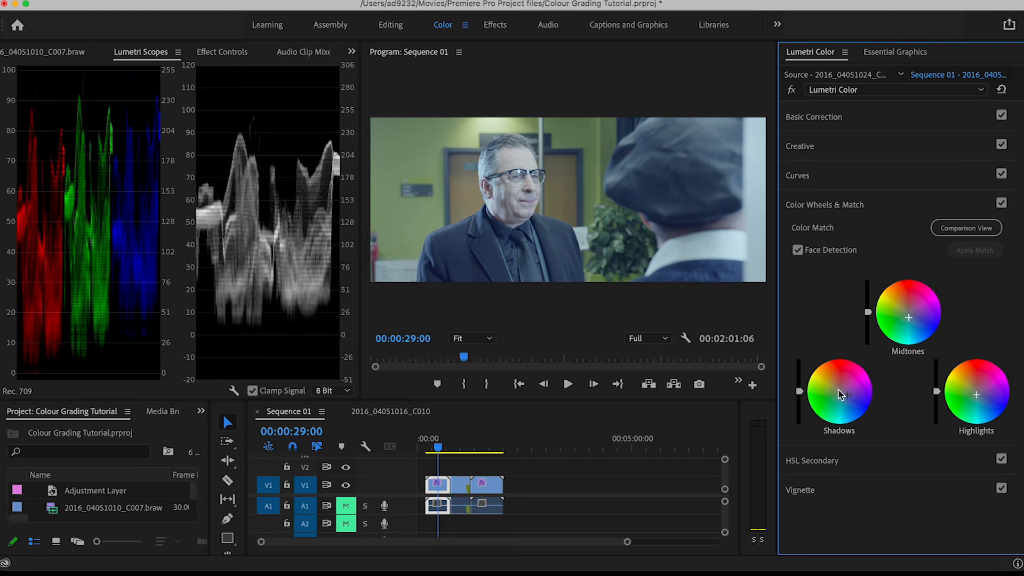
# Darken the shadows and midtones and brighten the highlights with the color wheels' luminance sliders
pyautogui.moveTo(800, 393); pyautogui.dragTo(800, 414)
pyautogui.moveTo(867, 315); pyautogui.dragTo(868, 331)
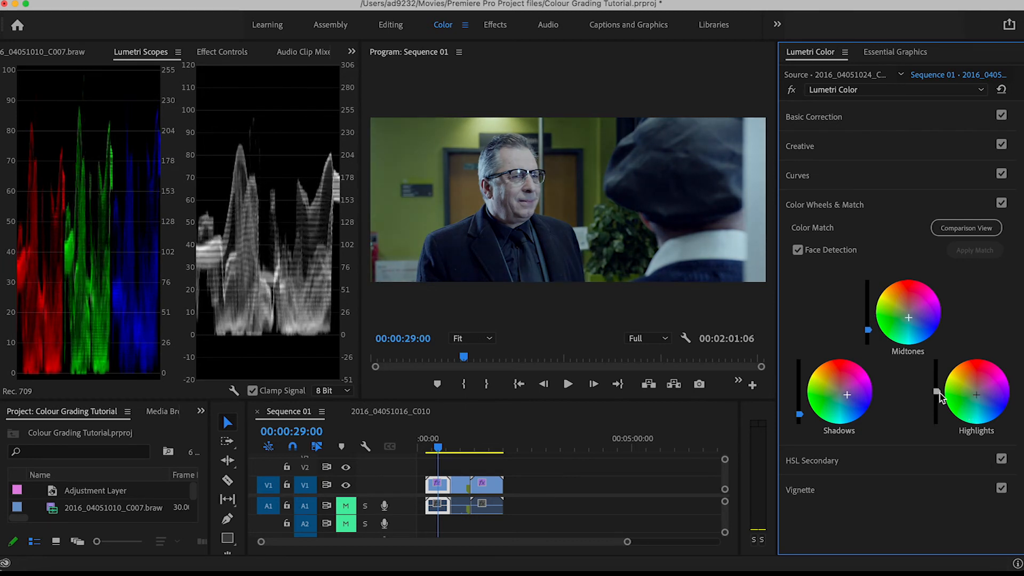
pyautogui.moveTo(937, 388); pyautogui.dragTo(937, 379)
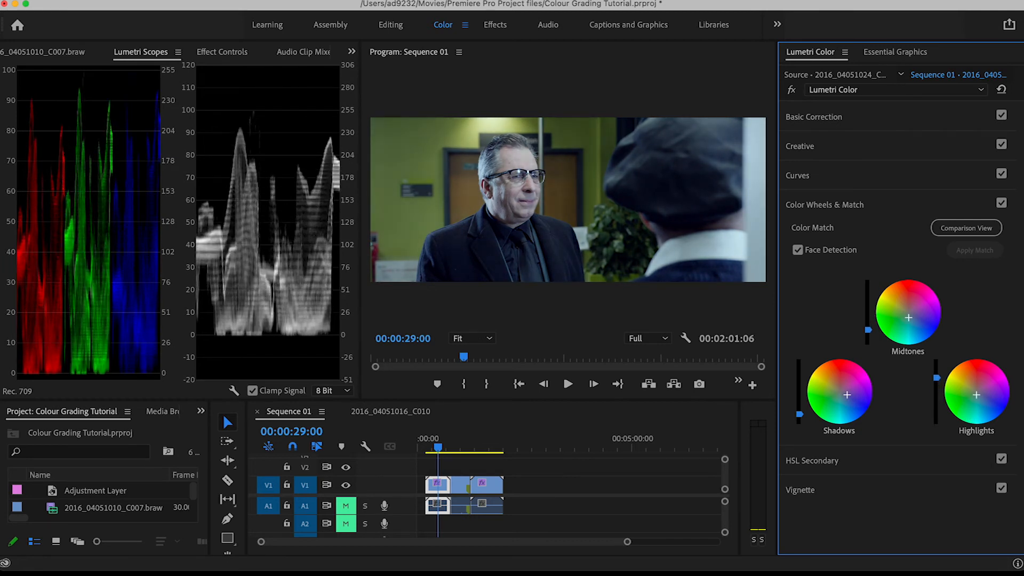
pyautogui.moveTo(868, 330); pyautogui.dragTo(868, 332)
# Compare the clip repeatedly with and without the Color Wheels & Match grade, leaving the grade enabled
pyautogui.click(1001, 203)
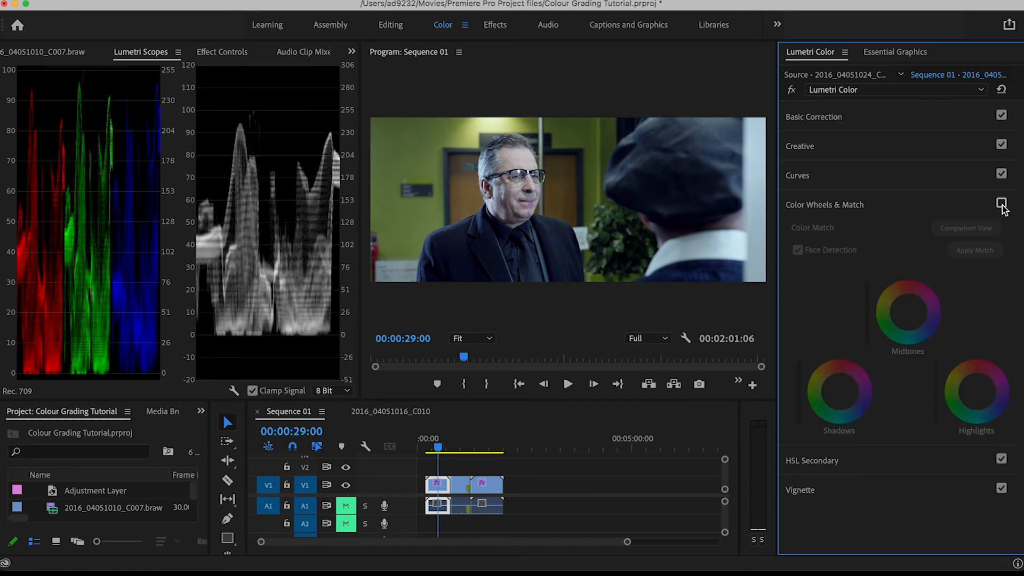
pyautogui.click(1001, 203)
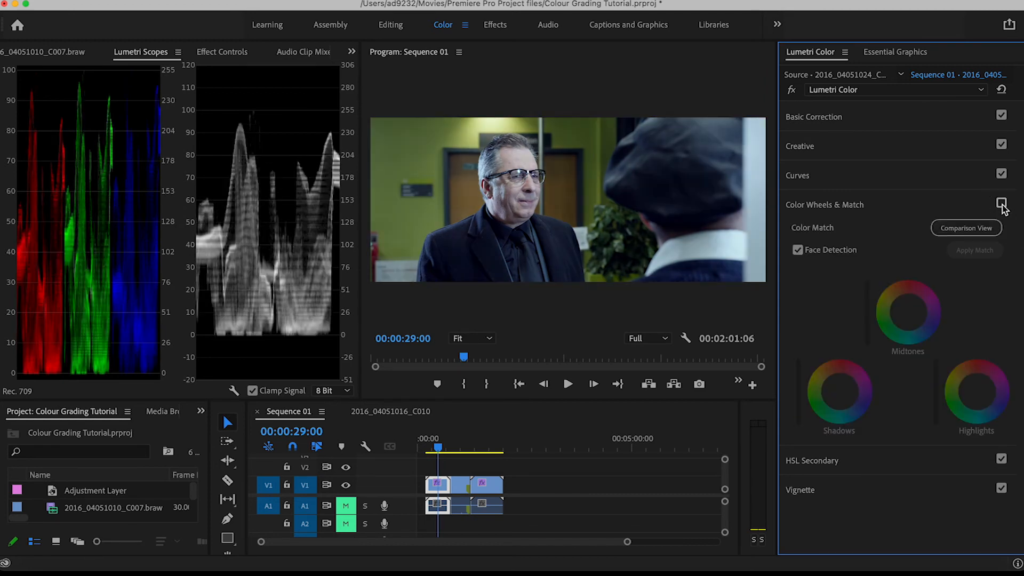
pyautogui.click(1001, 203)
pyautogui.click(1001, 203)
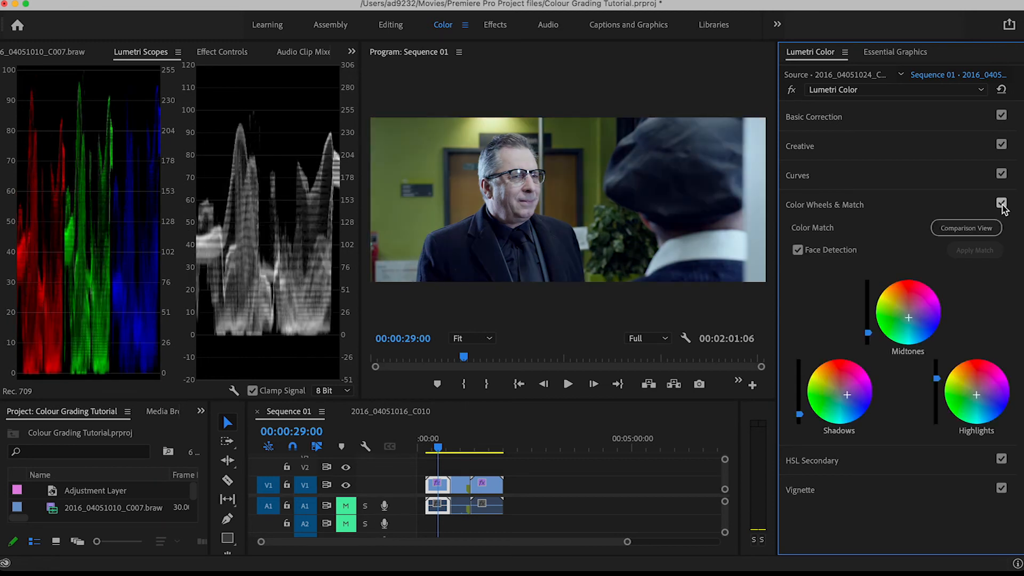
pyautogui.click(1001, 204)
pyautogui.click(1002, 203)
pyautogui.click(1002, 204)
pyautogui.click(1002, 204)
# Push the shadows, midtones and highlights slightly further towards cyan-blue in the color wheels
pyautogui.moveTo(847, 395); pyautogui.dragTo(847, 399)
pyautogui.moveTo(909, 318); pyautogui.dragTo(910, 320)
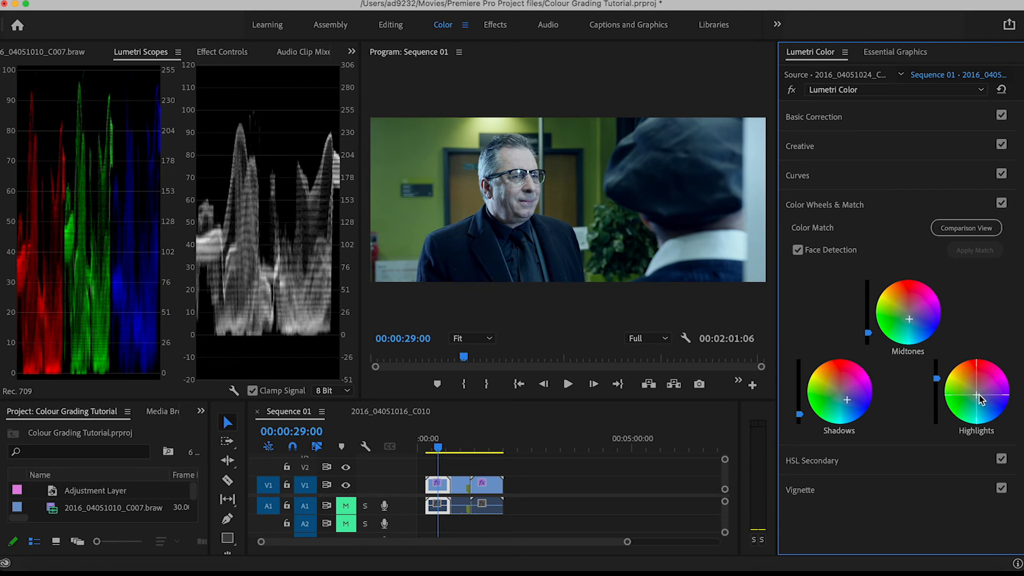
pyautogui.moveTo(977, 395); pyautogui.dragTo(977, 395)
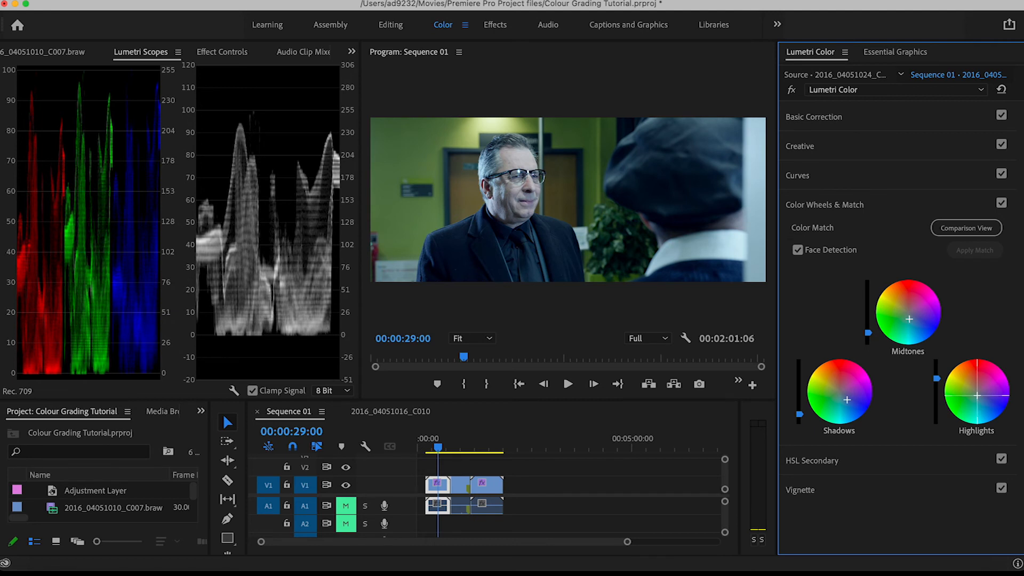
pyautogui.click(928, 202)
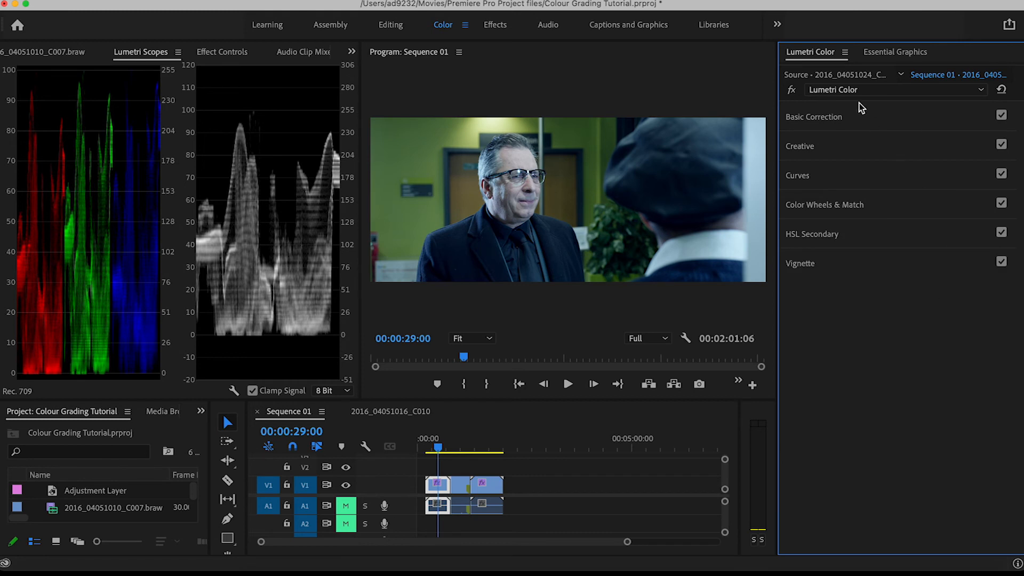
# In Basic Correction, set Exposure to 0.7, Highlights to 89.8, Shadows to -69.3 and Whites to 56.8
pyautogui.click(853, 116)
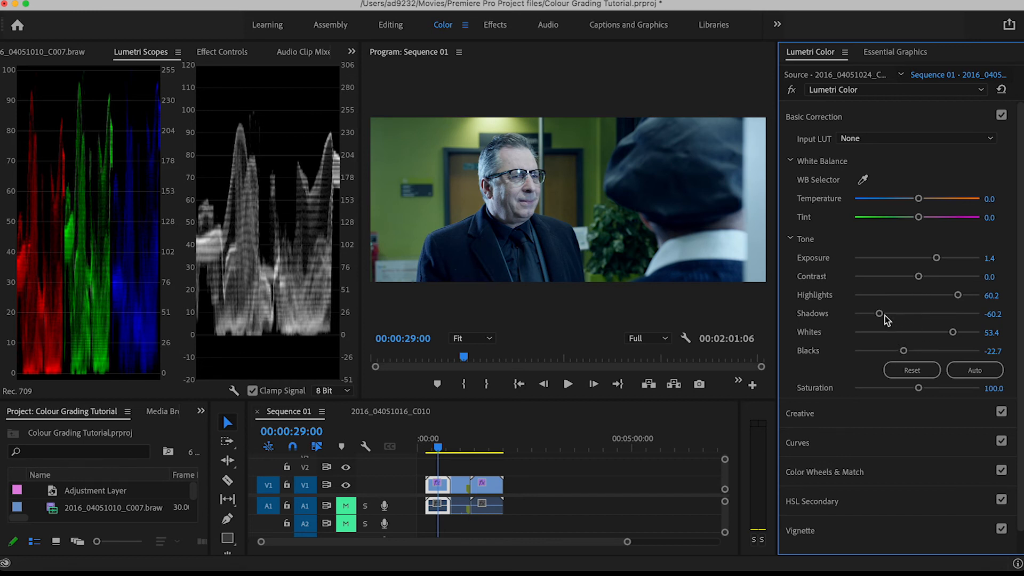
pyautogui.moveTo(880, 314); pyautogui.dragTo(878, 317)
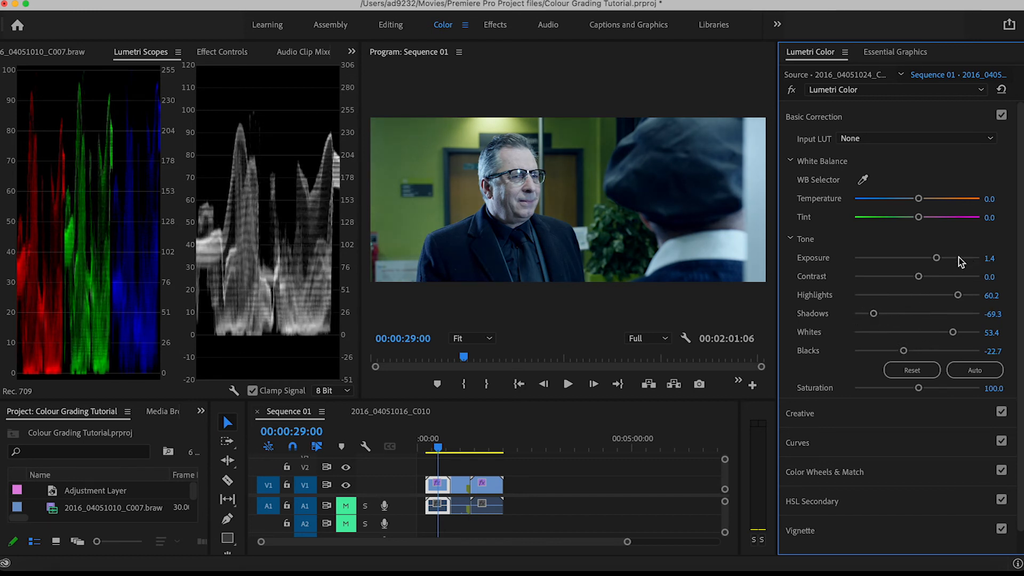
pyautogui.moveTo(937, 259); pyautogui.dragTo(926, 259)
pyautogui.moveTo(958, 295); pyautogui.dragTo(952, 332)
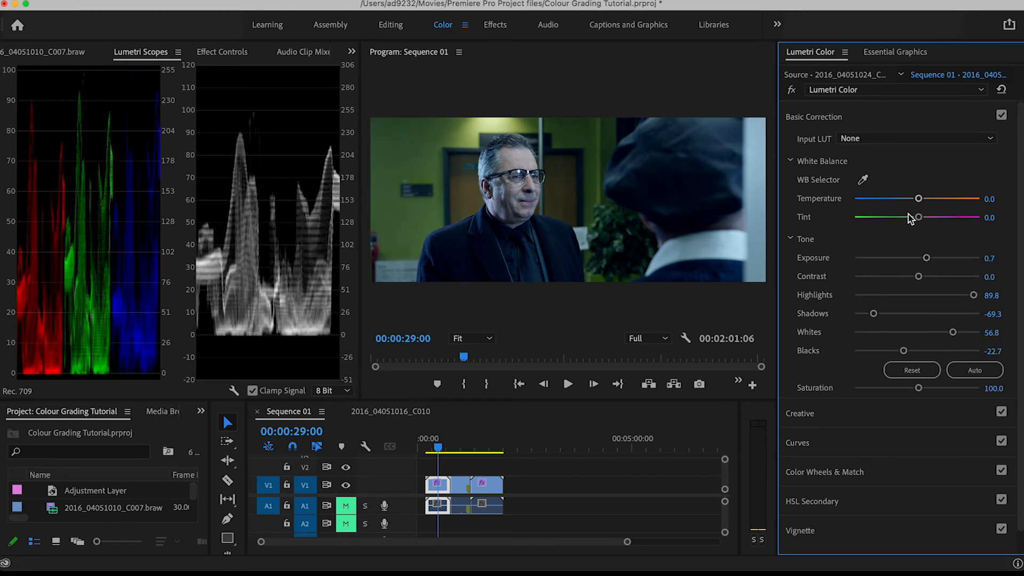
# Try a different white balance Temperature on the clip and reset it to 0
pyautogui.moveTo(918, 201)
pyautogui.mouseDown()
pyautogui.moveTo(905, 202)
pyautogui.moveTo(918, 201)
pyautogui.mouseUp()
pyautogui.click(994, 199)
pyautogui.write('0')
pyautogui.press('Return')
# Lower the clip's Creative Vibrance to about -26.1
pyautogui.click(811, 120)
pyautogui.click(805, 149)
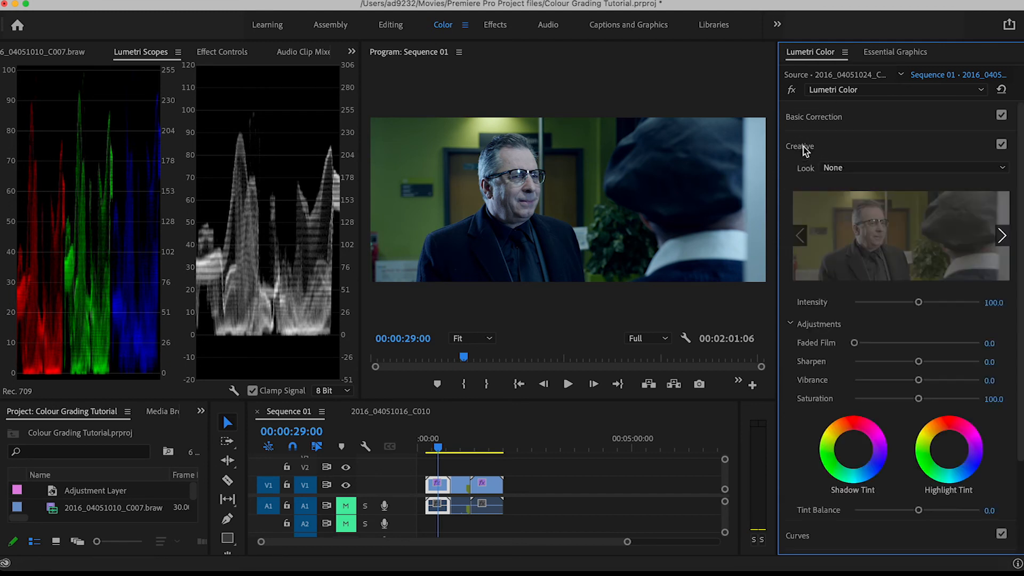
pyautogui.moveTo(918, 381); pyautogui.dragTo(900, 377)
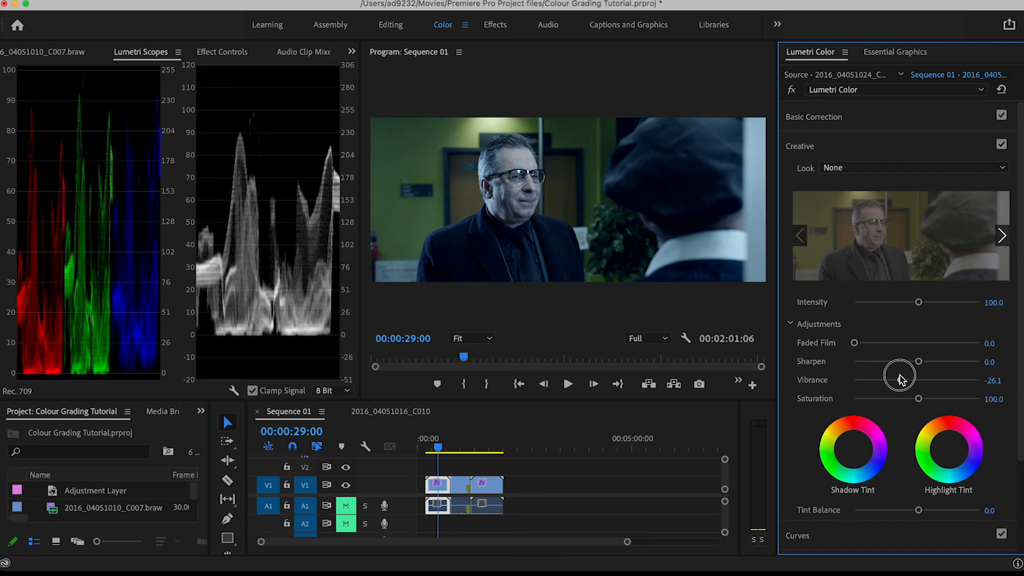
# Bypass and re-enable the whole Lumetri Color effect to compare the grade with the original flat footage
pyautogui.click(826, 143)
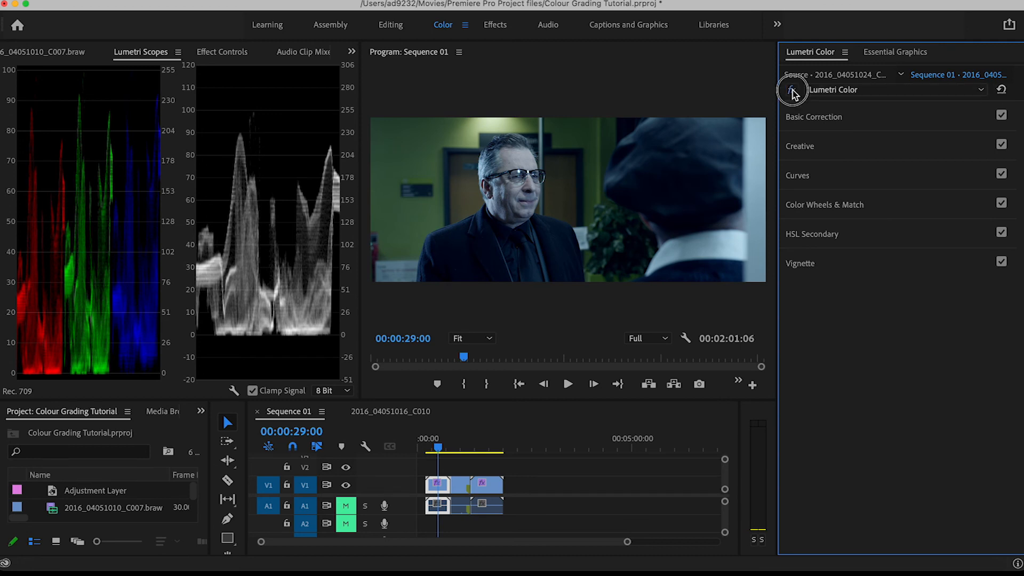
pyautogui.click(792, 91)
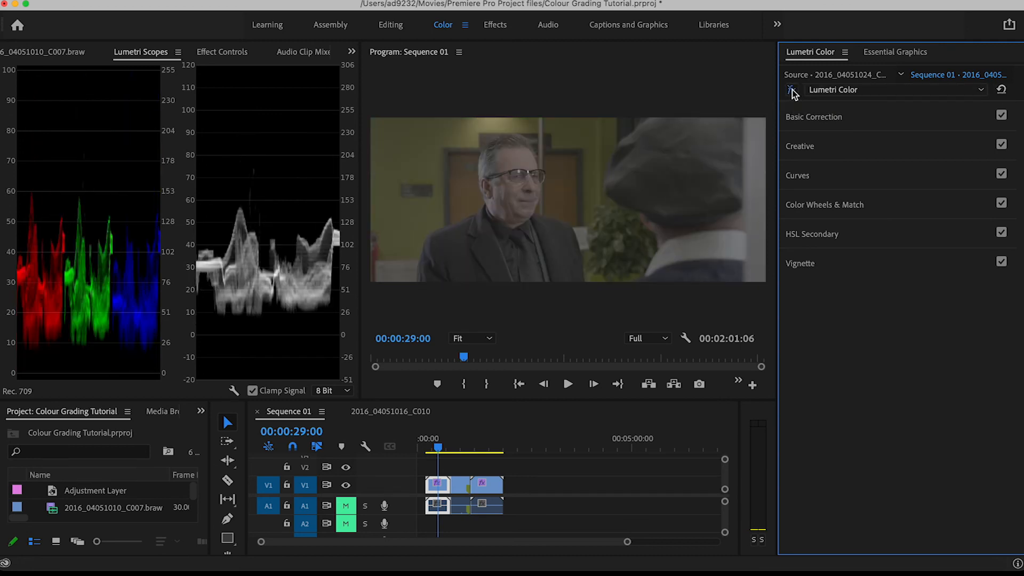
pyautogui.click(793, 91)
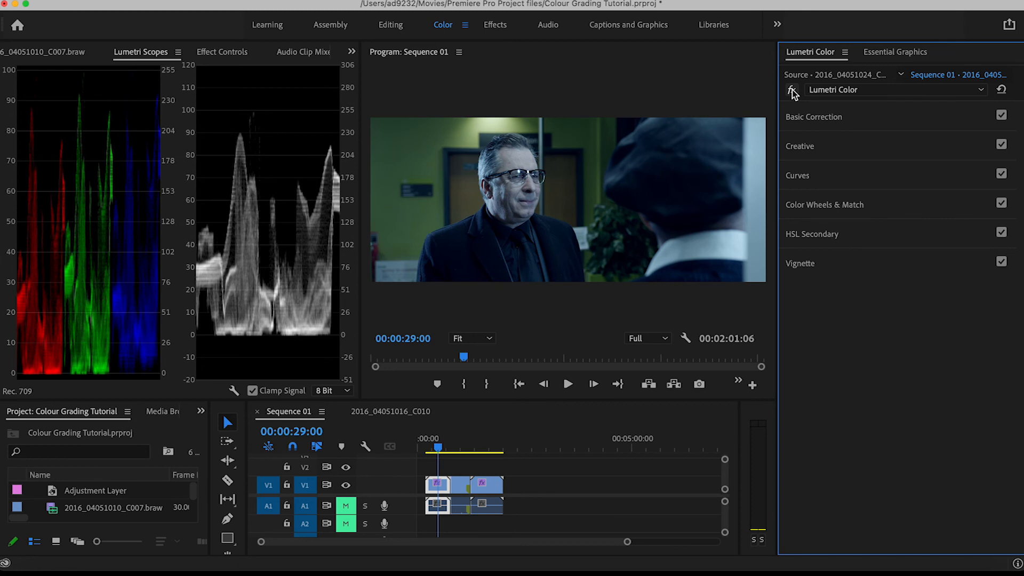
# Export the first clip's grade as a .cube LUT named with the creator's first name followed by "Cool Blue"
pyautogui.click(845, 52)
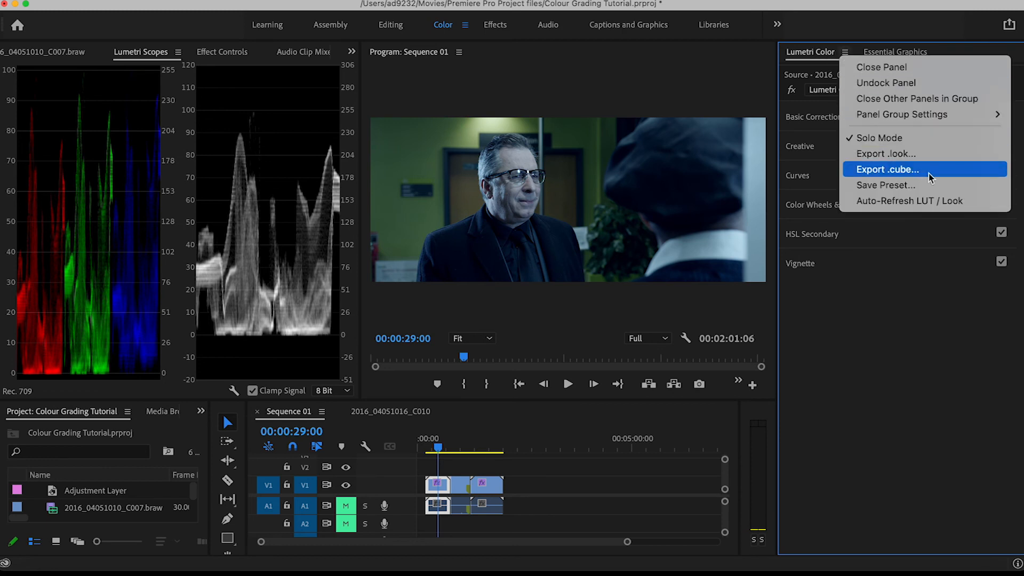
pyautogui.click(888, 169)
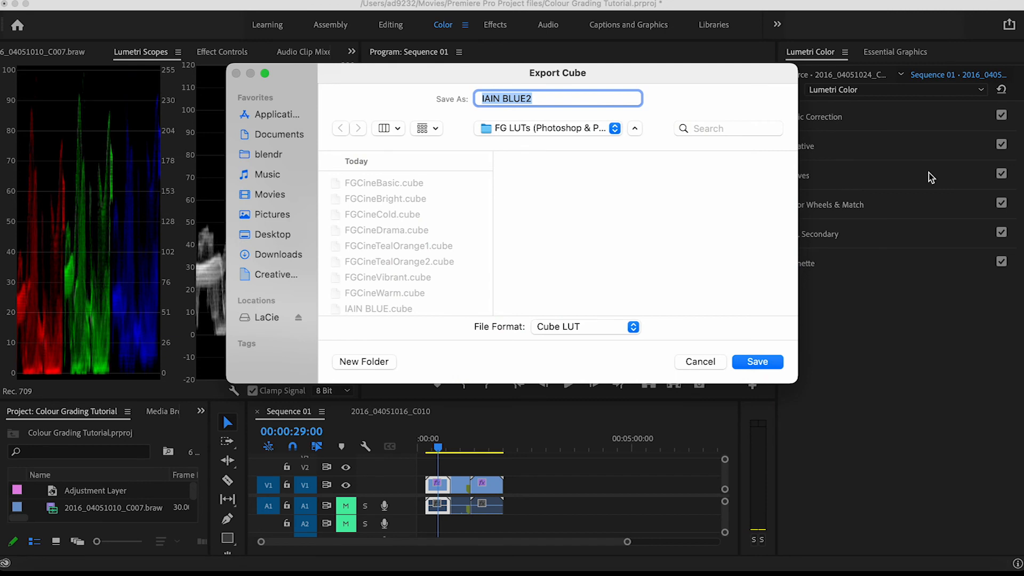
pyautogui.write('Iain Cool Blue')
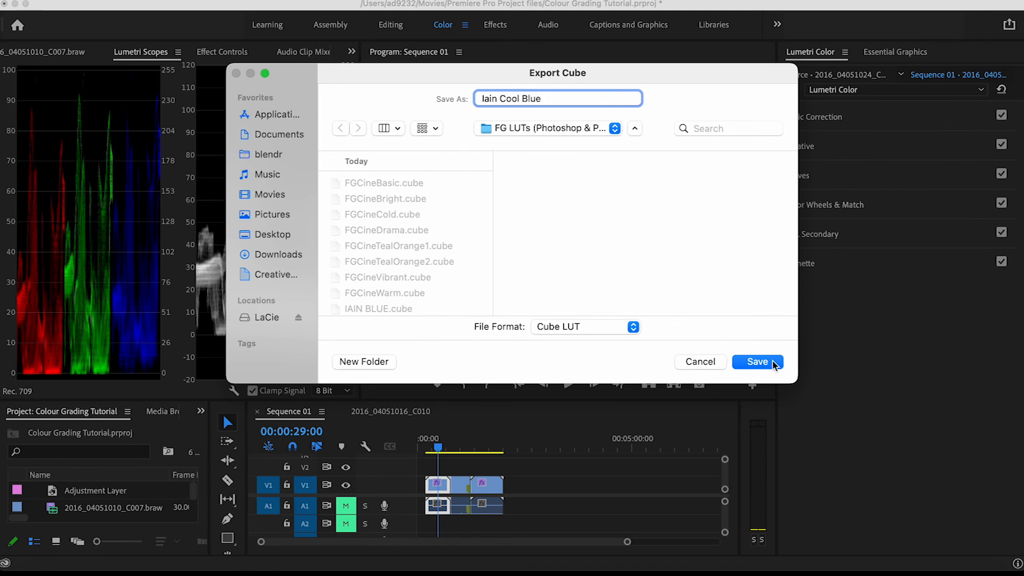
pyautogui.click(755, 363)
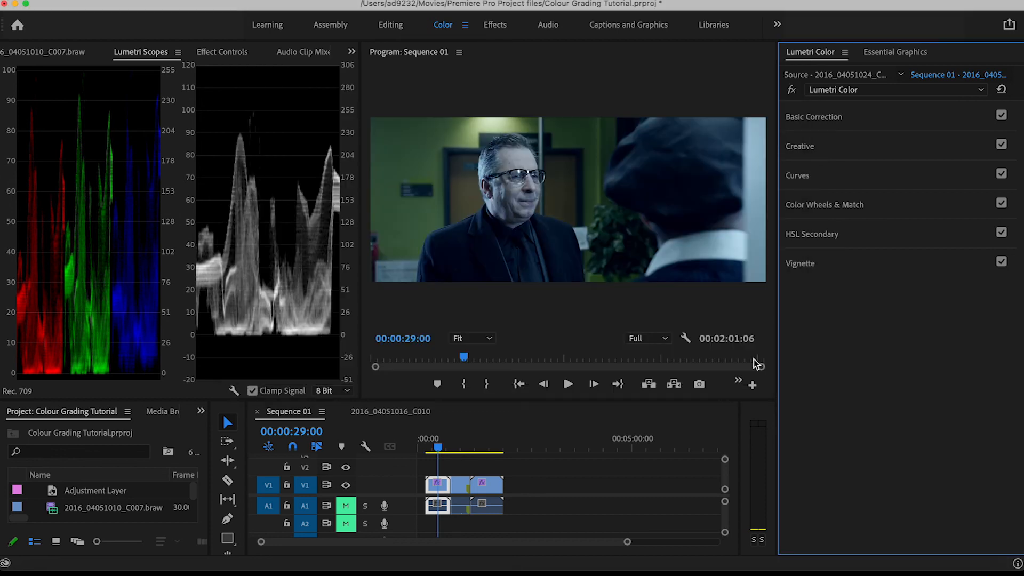
# Load the exported Cool Blue .cube file from the FG Free Cine LUTs Pack v2 Premiere folder as the second clip's Input LUT
pyautogui.moveTo(442, 450); pyautogui.dragTo(459, 451)
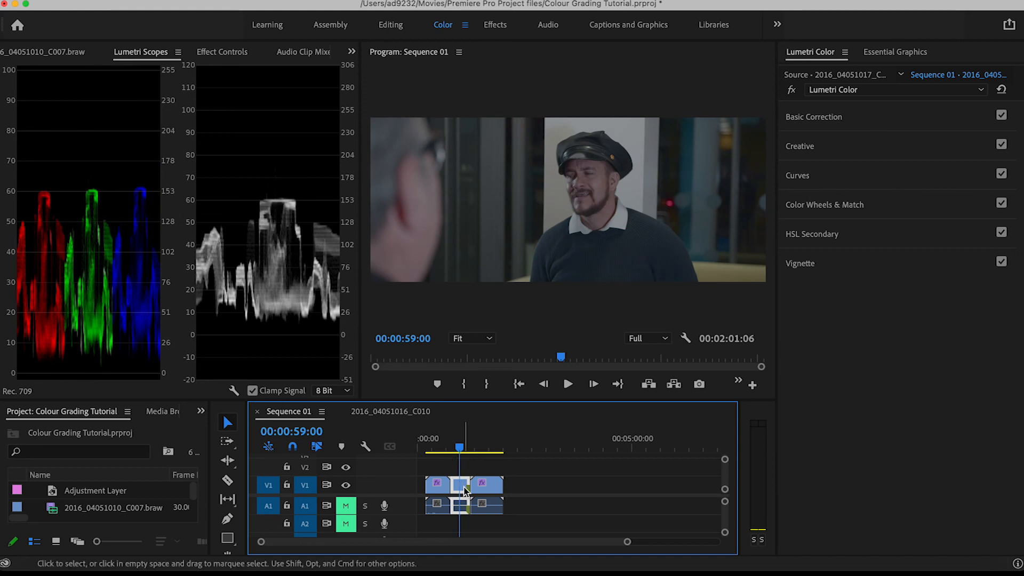
pyautogui.moveTo(461, 452); pyautogui.dragTo(458, 451)
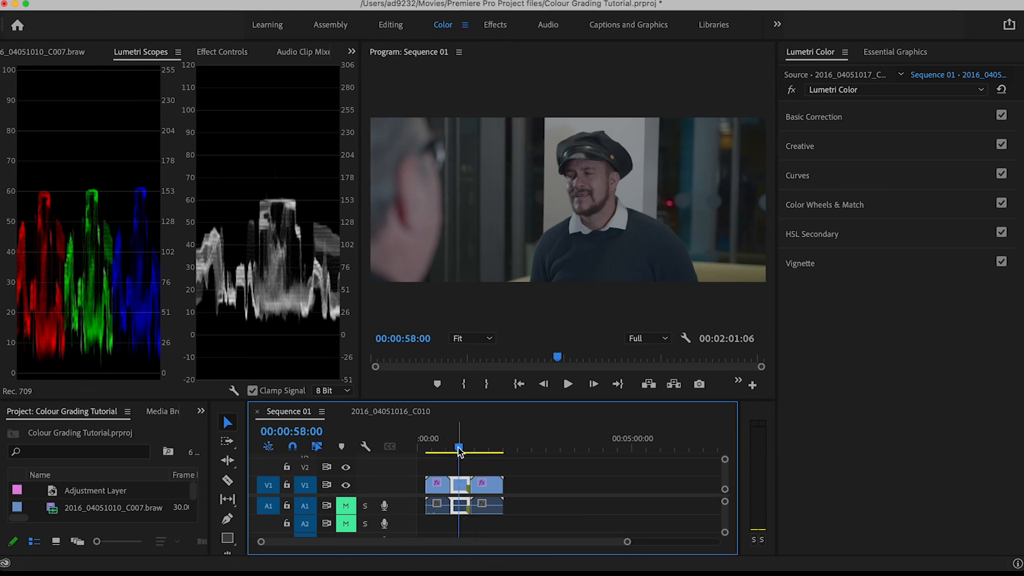
pyautogui.click(832, 117)
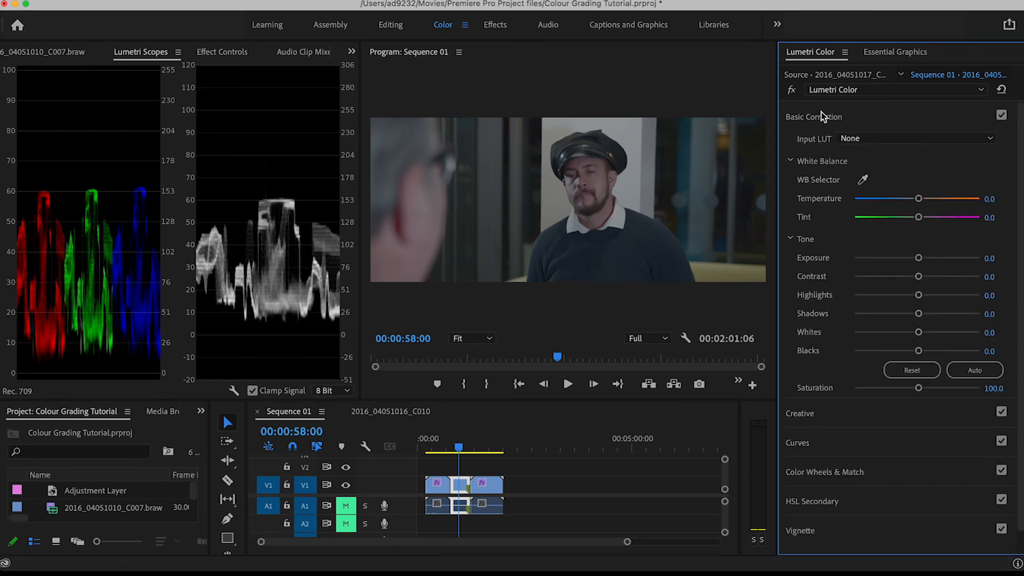
pyautogui.click(864, 140)
pyautogui.click(865, 184)
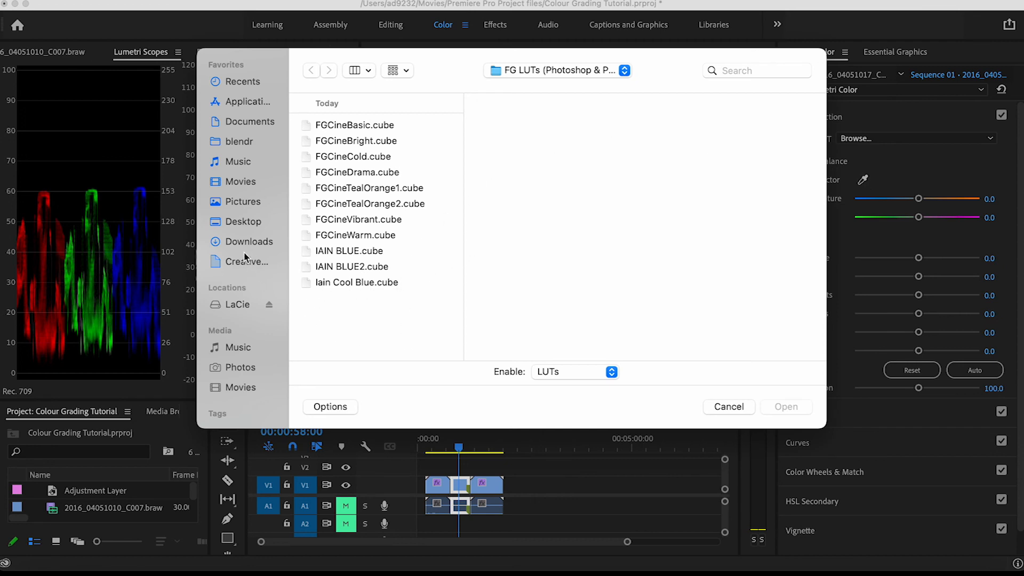
pyautogui.click(261, 243)
pyautogui.click(378, 157)
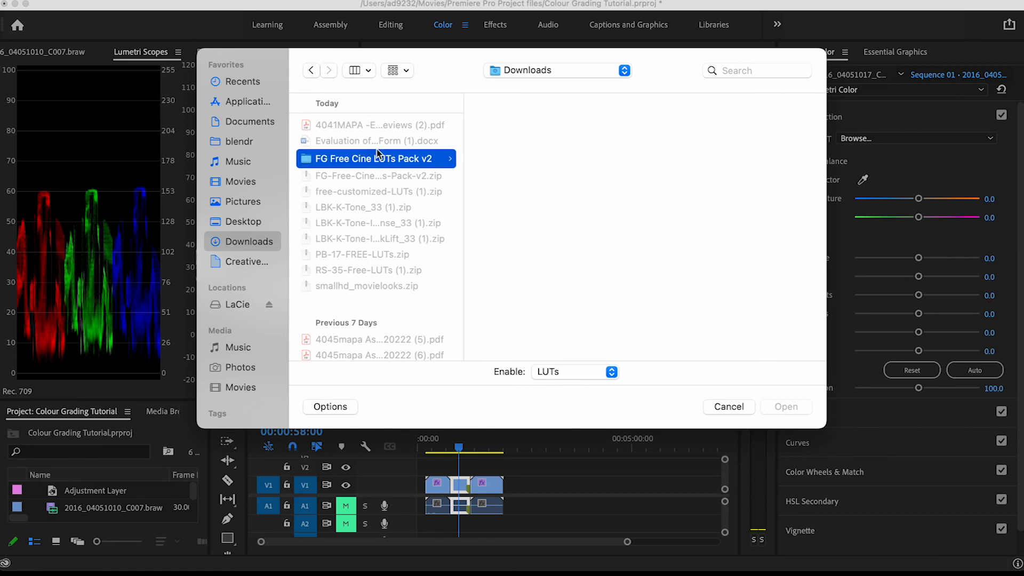
pyautogui.click(561, 160)
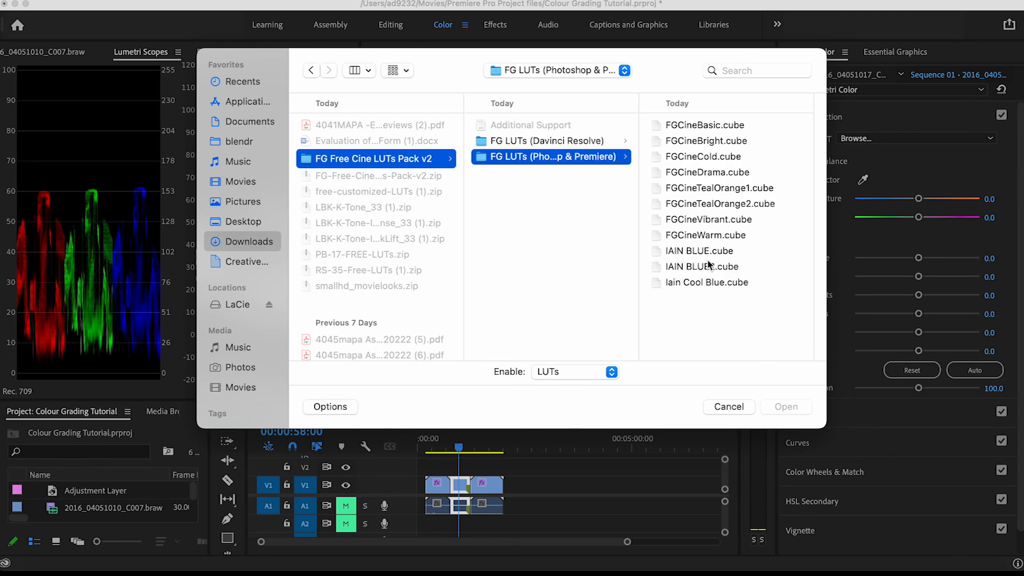
pyautogui.click(686, 286)
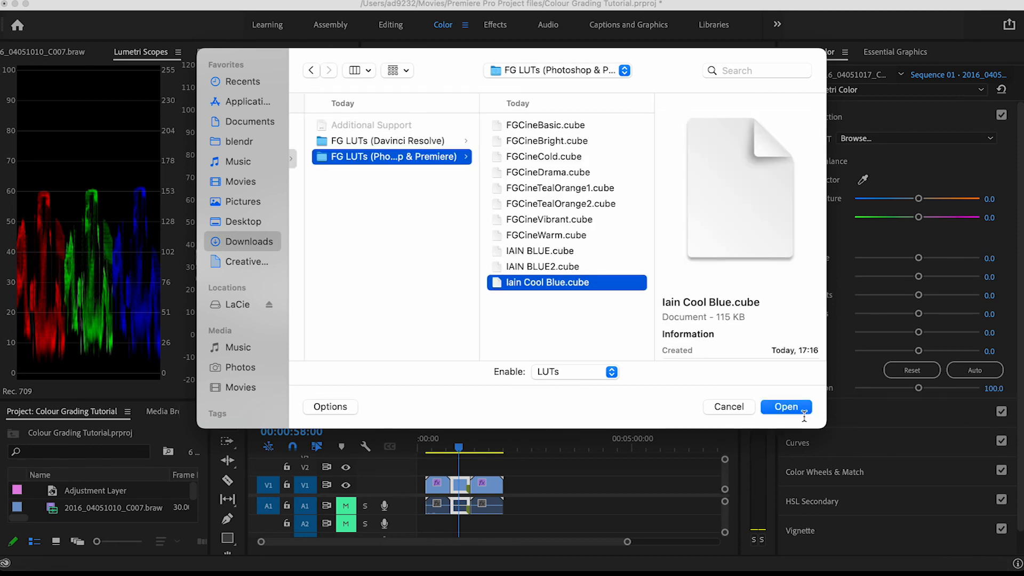
pyautogui.click(788, 407)
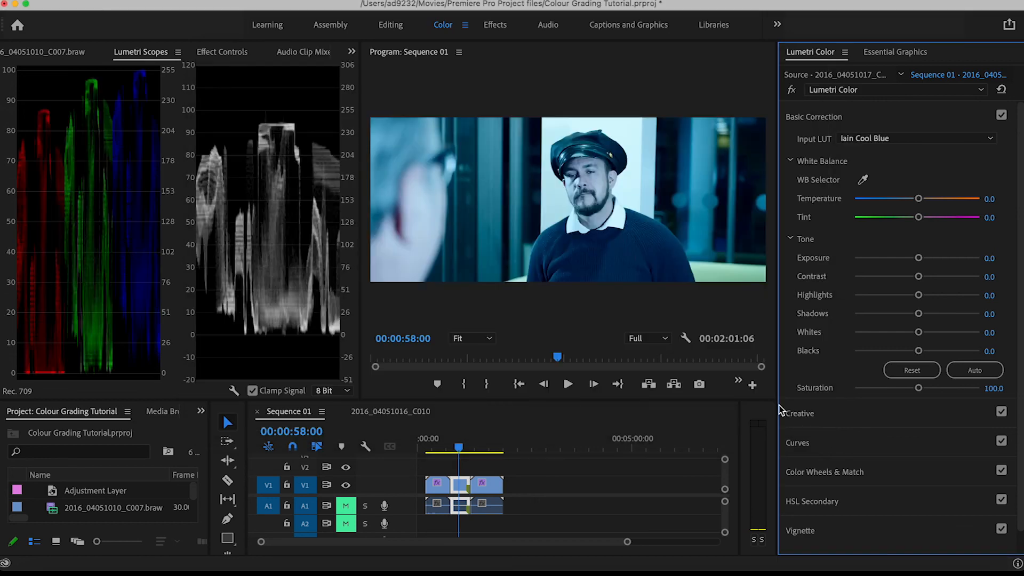
# Set the Creative look Intensity of the second clip to 39.8, judging it at 00:01:01:00
pyautogui.moveTo(458, 447)
pyautogui.mouseDown()
pyautogui.moveTo(434, 450)
pyautogui.moveTo(460, 452)
pyautogui.mouseUp()
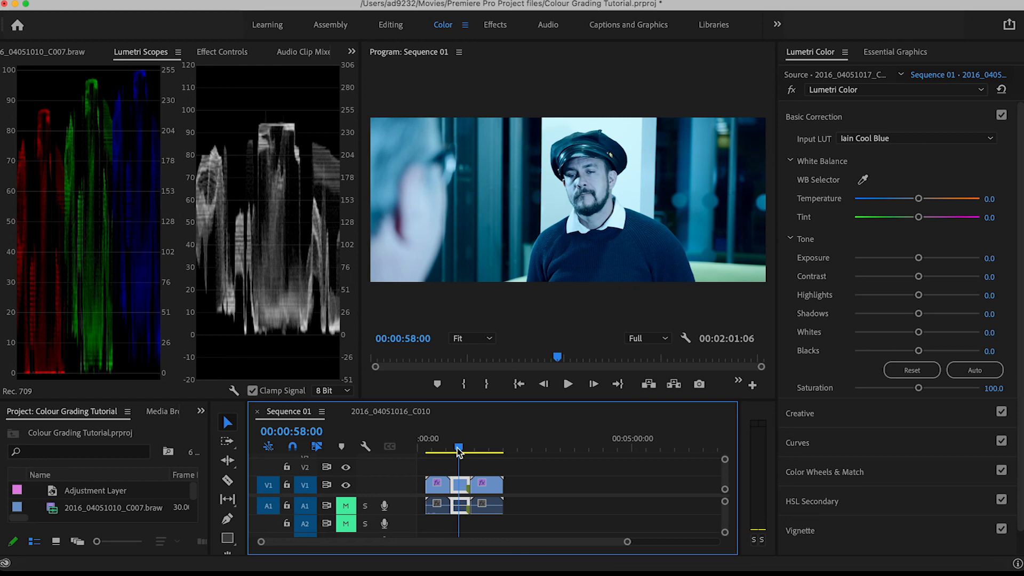
pyautogui.moveTo(458, 452)
pyautogui.mouseDown()
pyautogui.moveTo(440, 448)
pyautogui.moveTo(460, 448)
pyautogui.mouseUp()
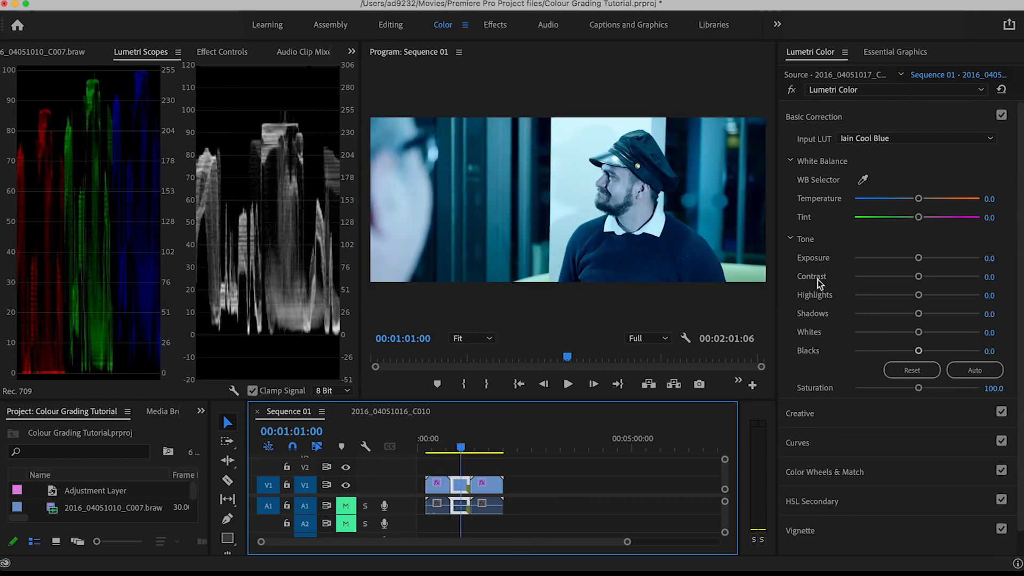
pyautogui.click(816, 421)
pyautogui.moveTo(918, 304); pyautogui.dragTo(879, 302)
pyautogui.click(802, 147)
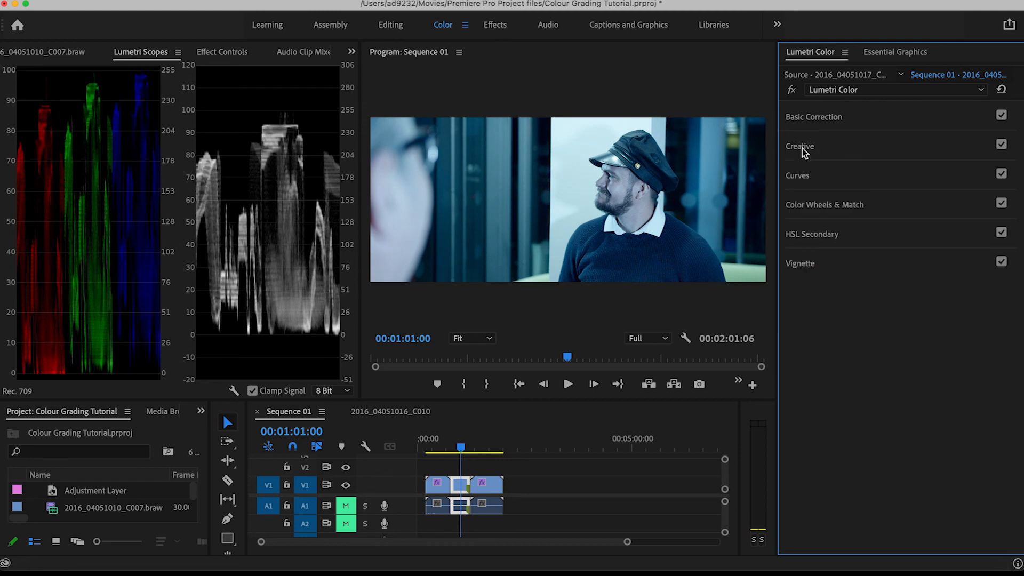
pyautogui.click(808, 148)
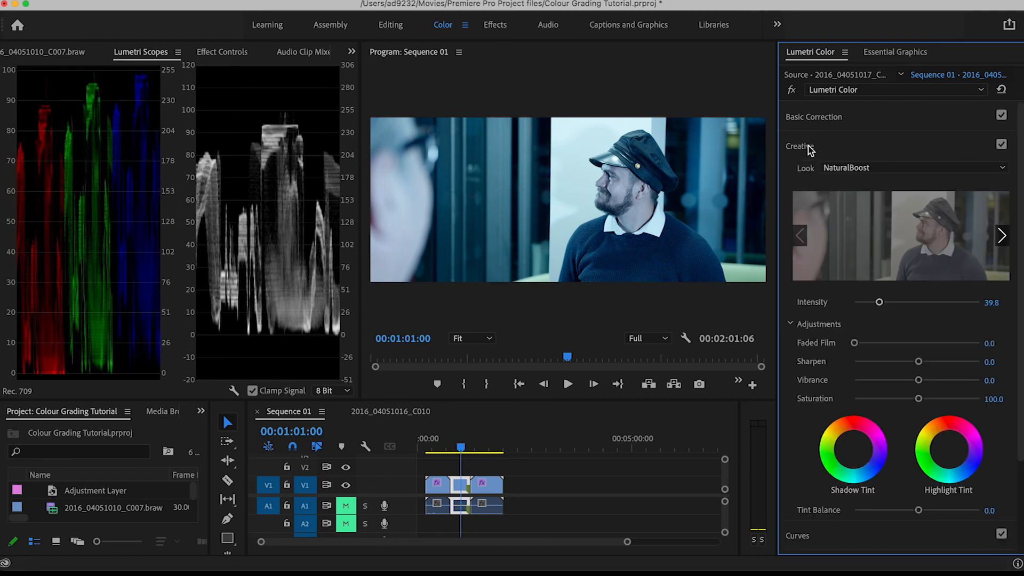
pyautogui.click(806, 146)
pyautogui.click(805, 146)
pyautogui.click(805, 146)
# Set the second clip's white balance Temperature to 14.8 and review other frames of the clip
pyautogui.click(851, 119)
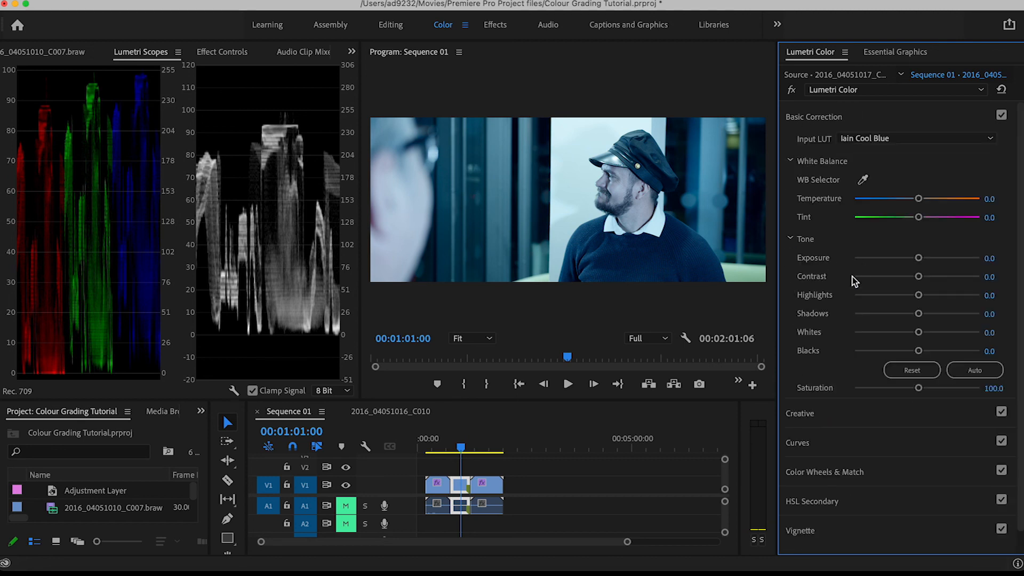
pyautogui.moveTo(919, 199); pyautogui.dragTo(927, 201)
pyautogui.moveTo(468, 447)
pyautogui.mouseDown()
pyautogui.moveTo(438, 448)
pyautogui.moveTo(459, 448)
pyautogui.mouseUp()
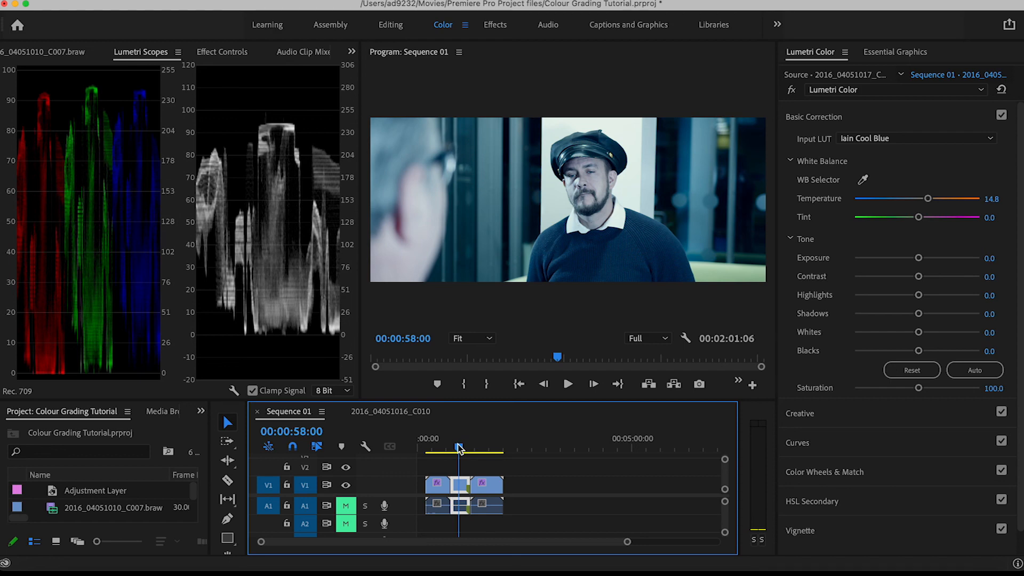
pyautogui.moveTo(457, 448)
pyautogui.mouseDown()
pyautogui.moveTo(437, 448)
pyautogui.moveTo(459, 451)
pyautogui.mouseUp()
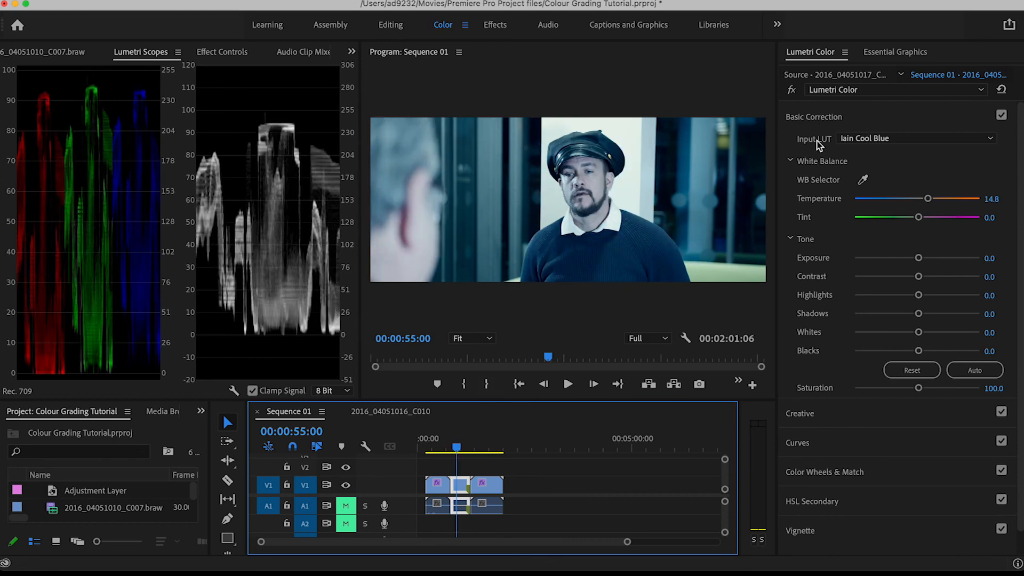
# Load the exported Cool Blue .cube file as the Input LUT of the revolving-door clip at 00:01:42:00
pyautogui.moveTo(456, 451); pyautogui.dragTo(490, 452)
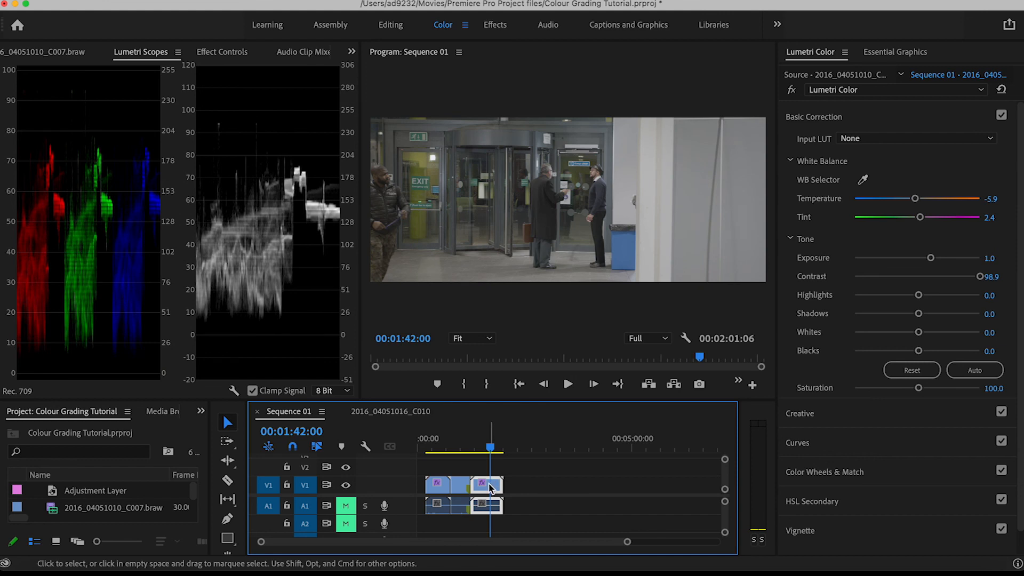
pyautogui.click(864, 139)
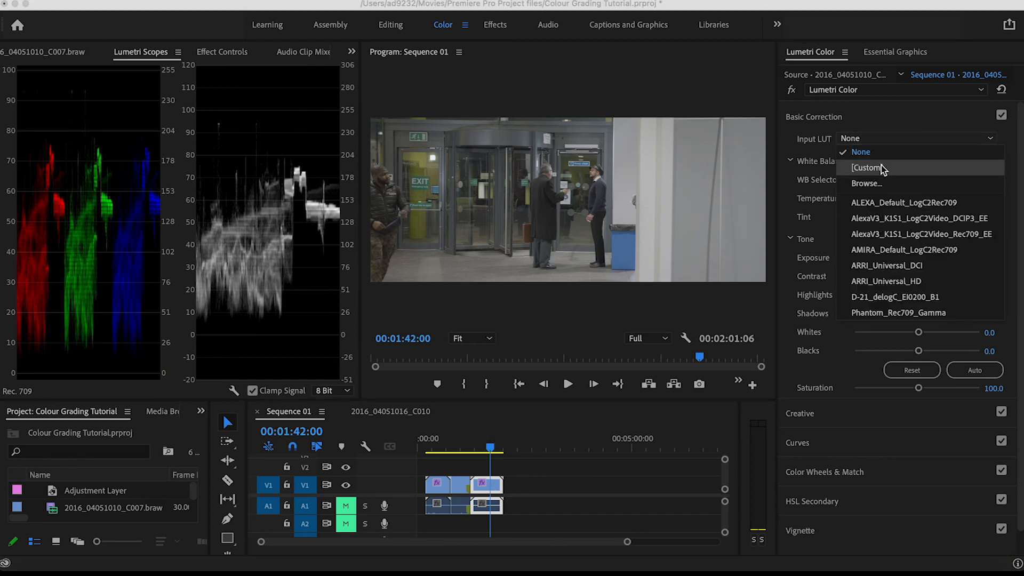
pyautogui.click(867, 183)
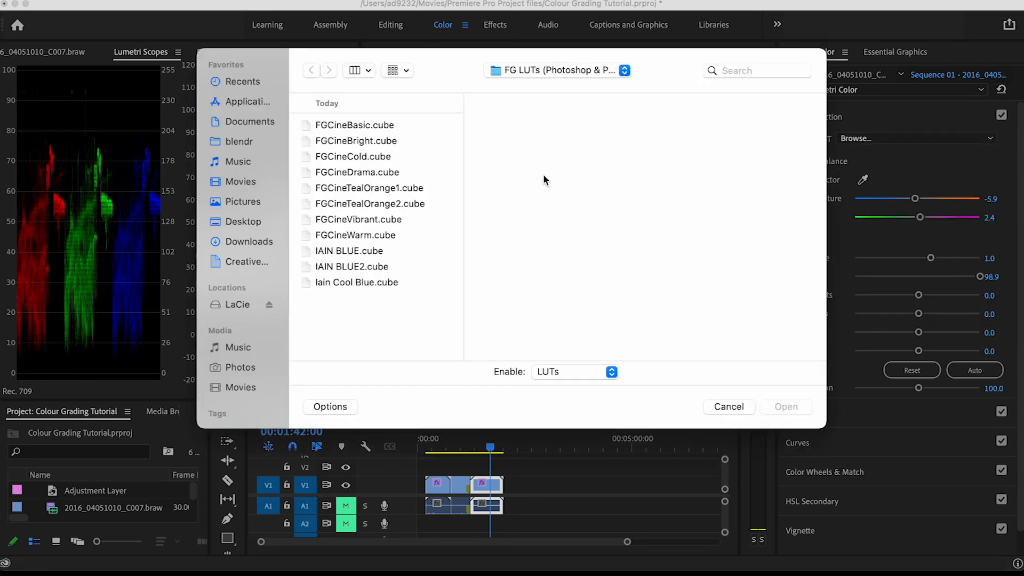
pyautogui.click(357, 282)
pyautogui.click(785, 407)
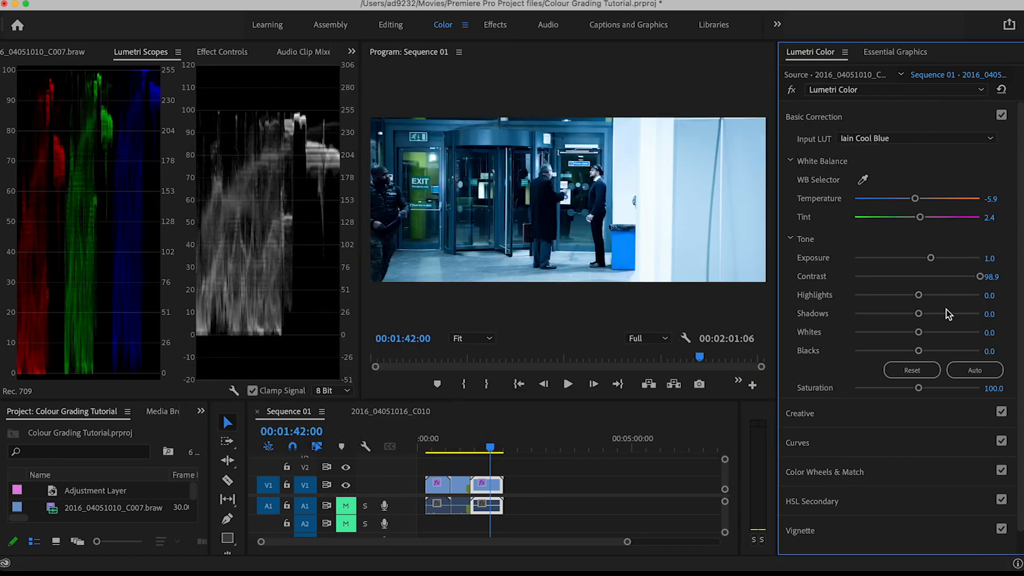
# Set the revolving-door clip's Temperature to 15.9 and scrub back to the first clip at 00:00:36:00 to compare the grades
pyautogui.moveTo(917, 199); pyautogui.dragTo(927, 199)
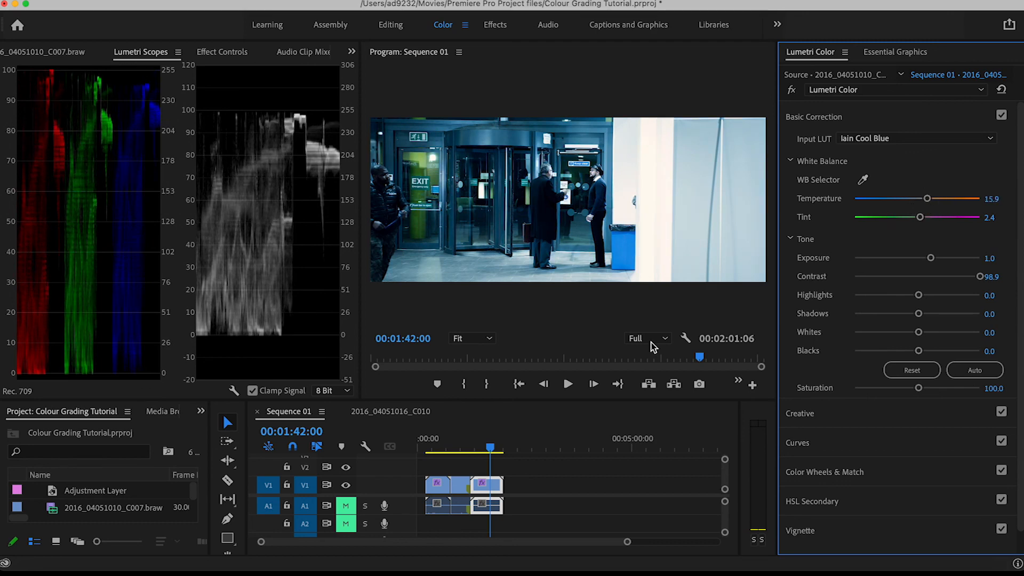
pyautogui.click(479, 448)
pyautogui.moveTo(480, 448); pyautogui.dragTo(446, 448)
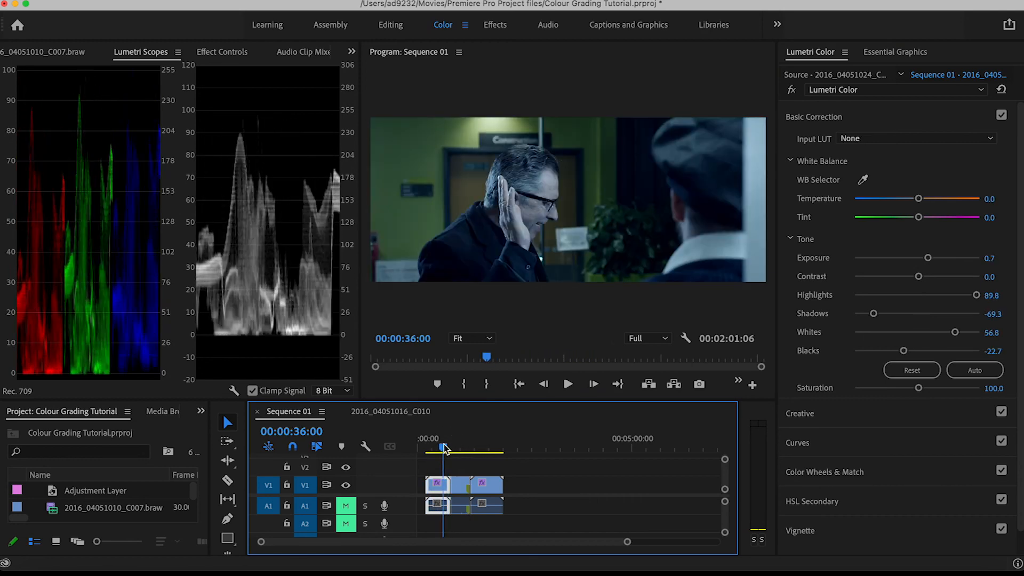